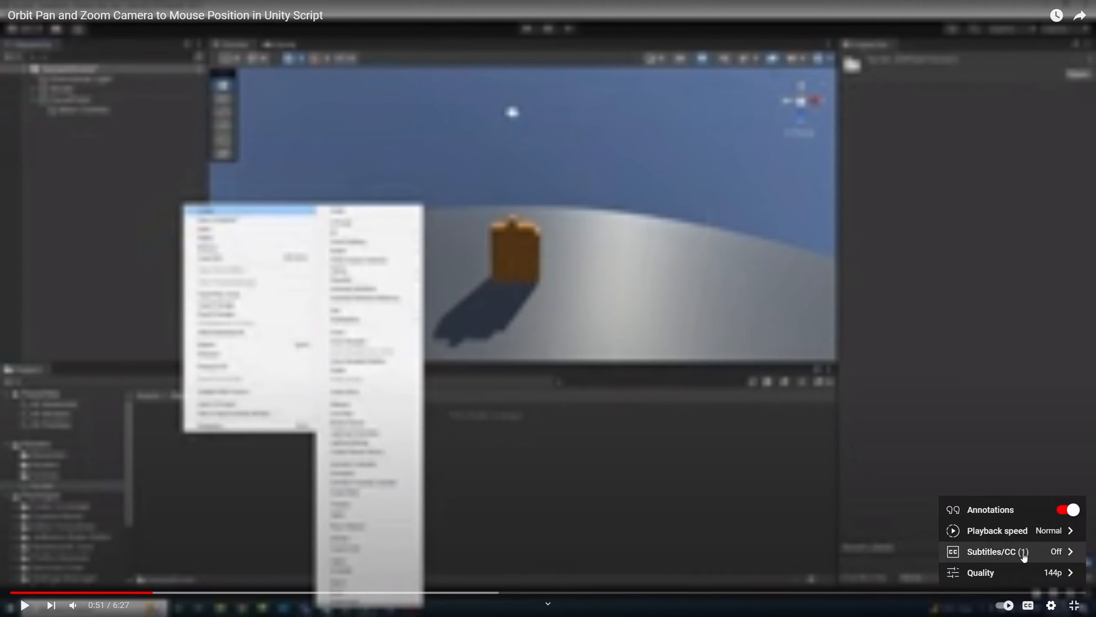
# Switch the YouTube player's playback quality to 1440p
pyautogui.click(1009, 572)
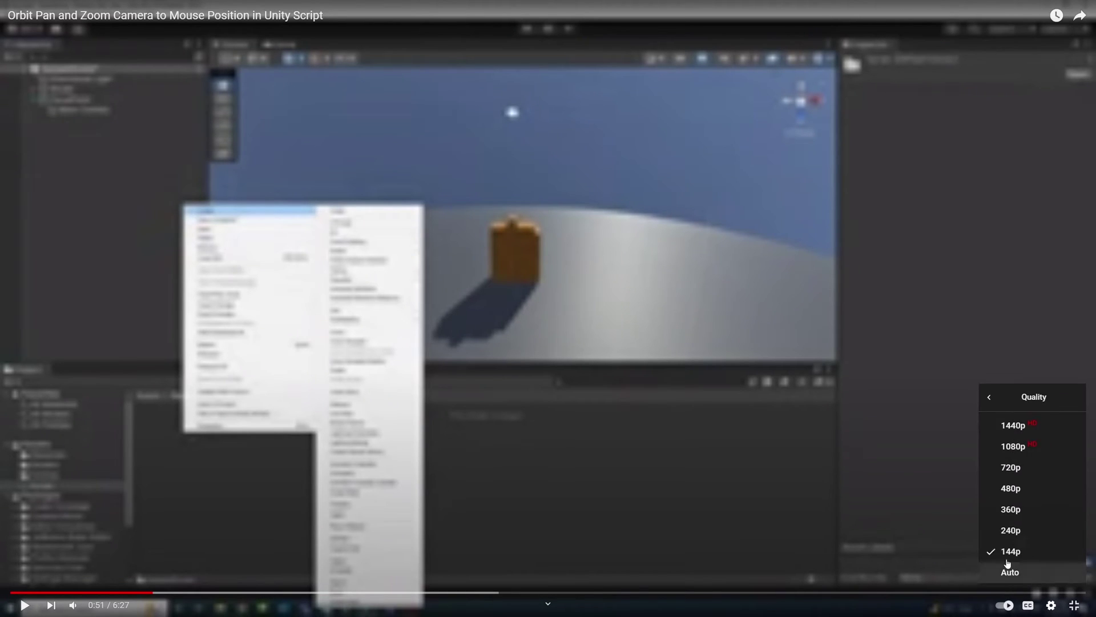
pyautogui.click(1013, 426)
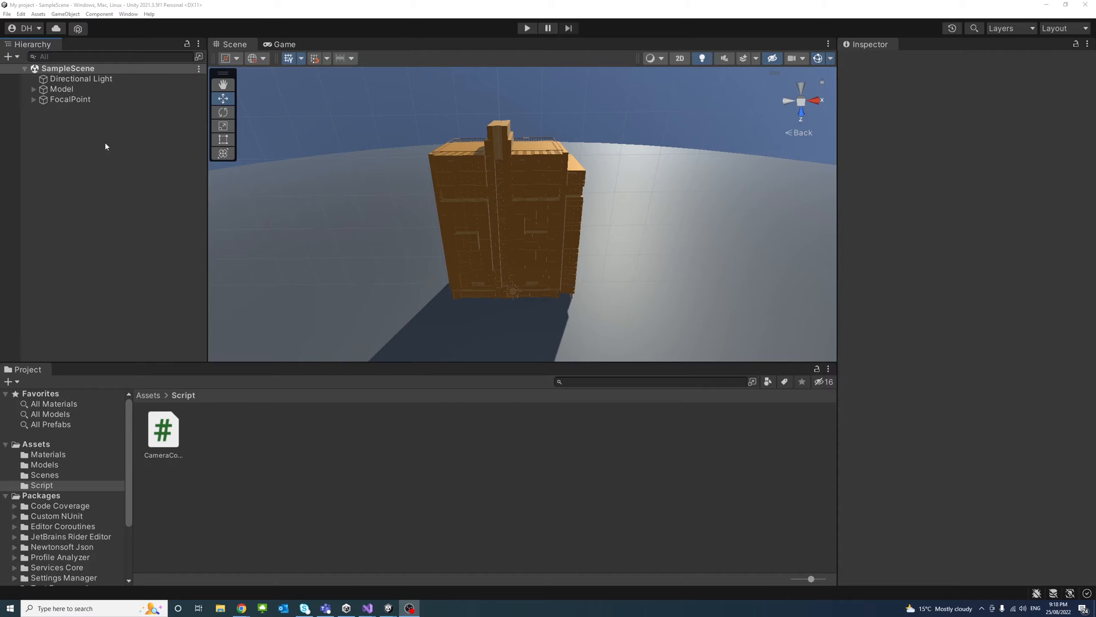
# Inspect FocalPoint's nested camera, then open the CameraControl script from Assets/Script in Visual Studio
pyautogui.click(61, 100)
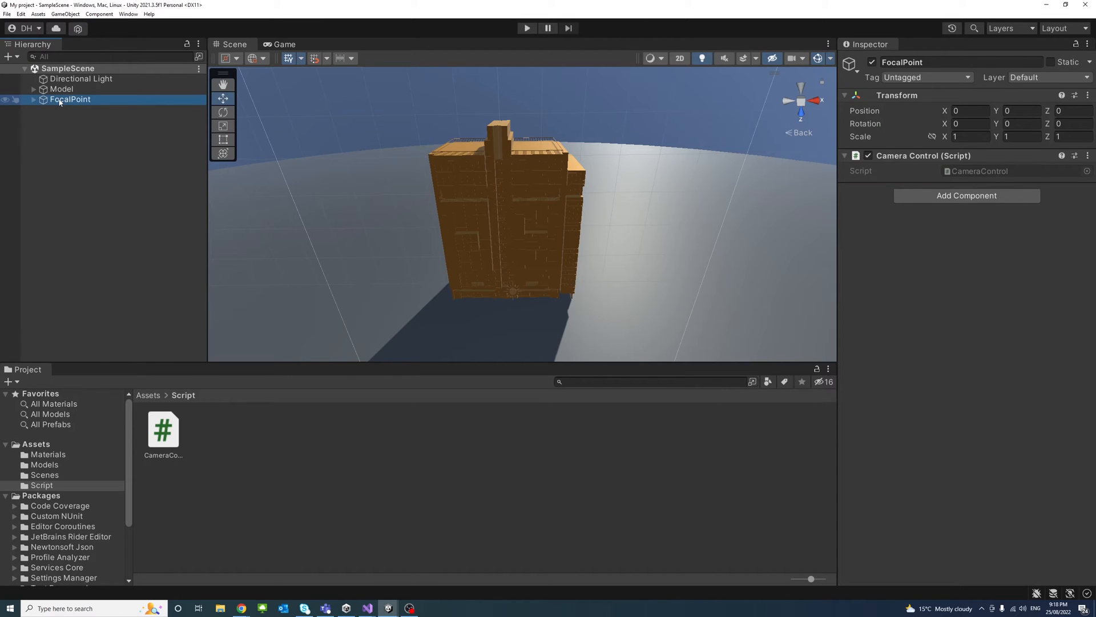
pyautogui.click(33, 100)
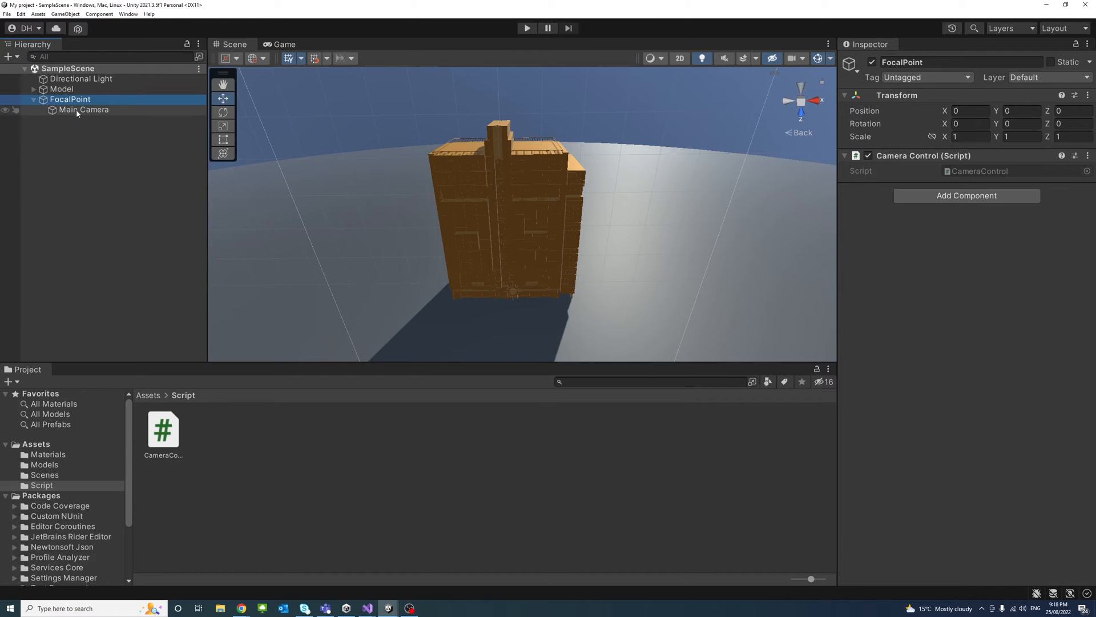
pyautogui.click(167, 430)
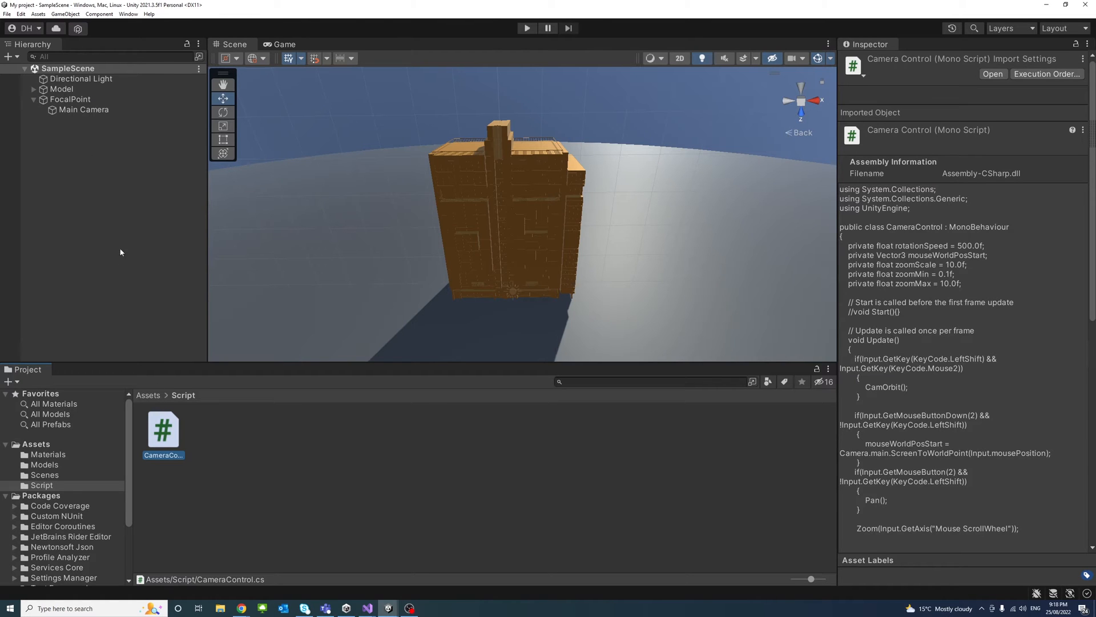
pyautogui.doubleClick(163, 435)
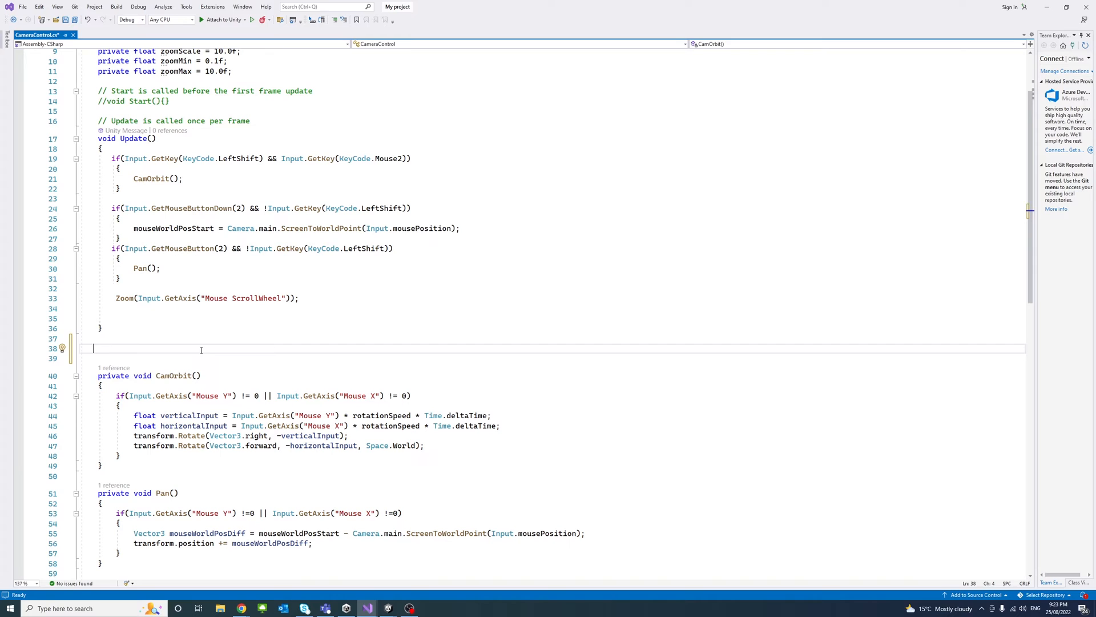
pyautogui.write('private ')
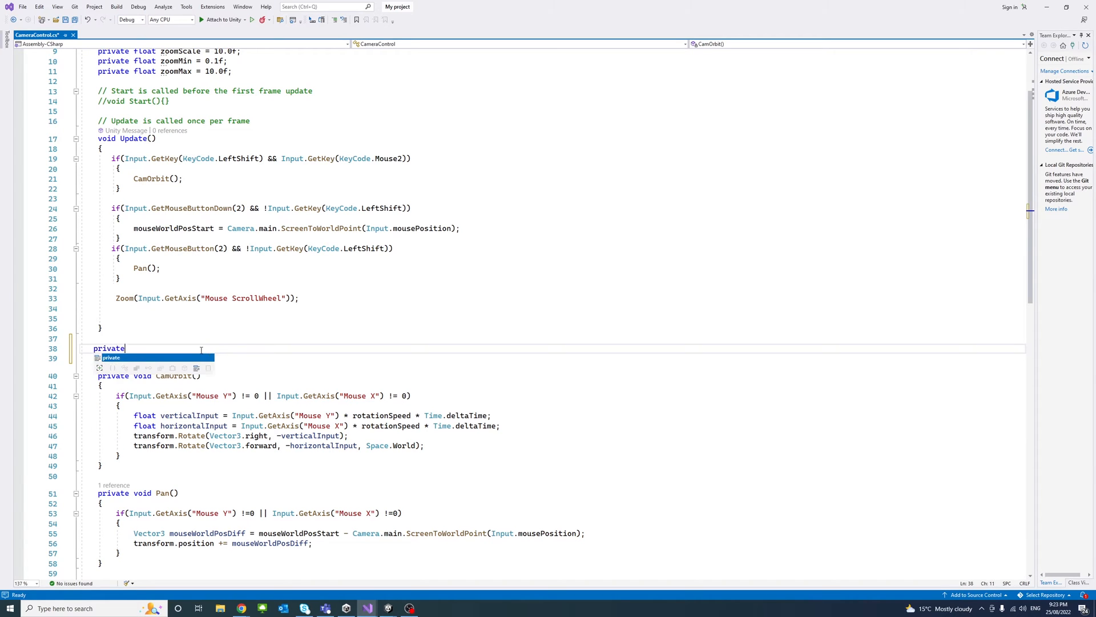
pyautogui.write('Bounds ')
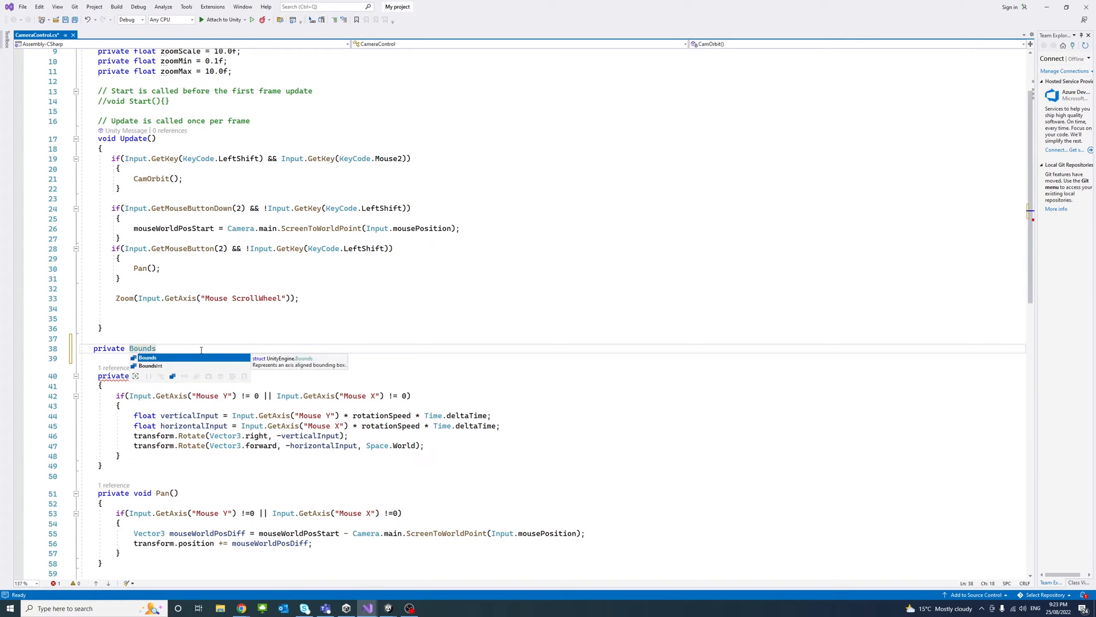
pyautogui.write('Get')
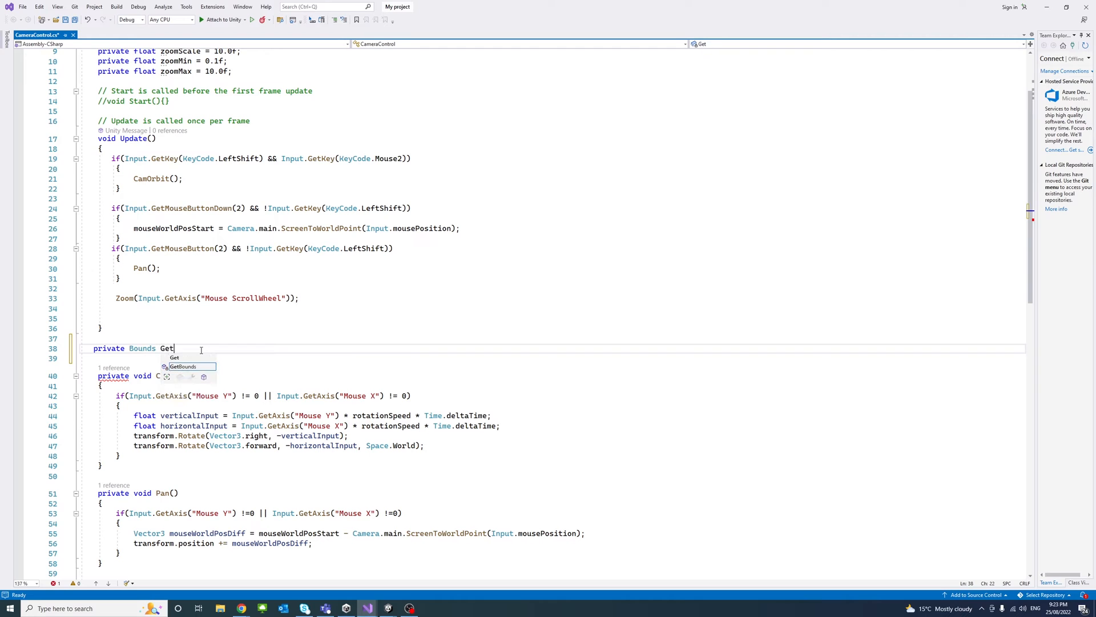
pyautogui.write('Bound')
pyautogui.write('(GameO')
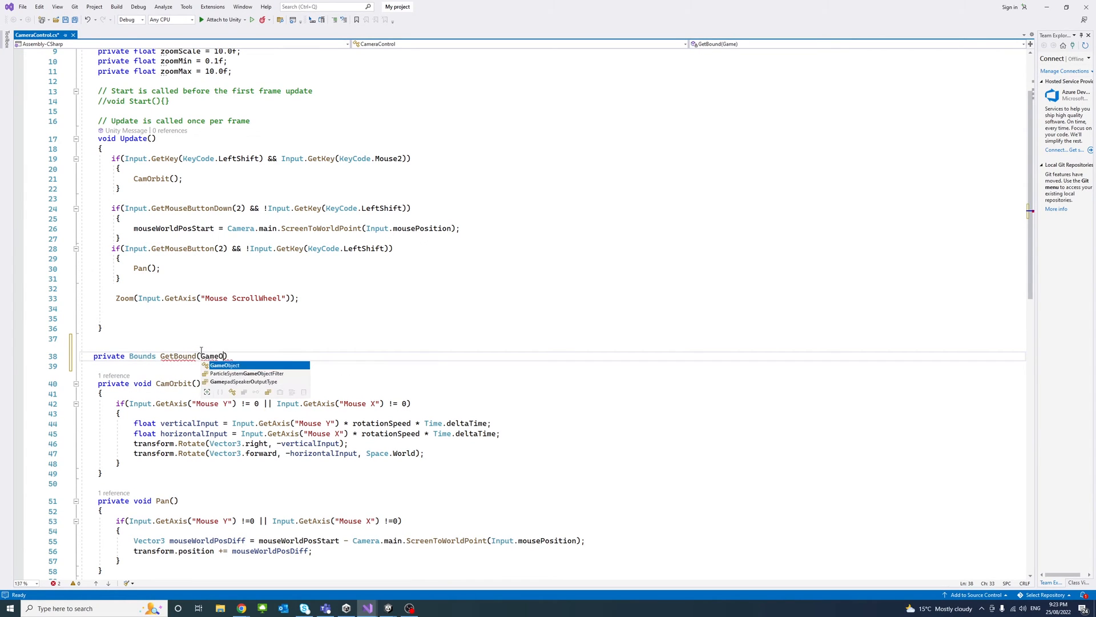
# Declare 'private Bounds GetBound(GameObject gameObj)' with an empty body
pyautogui.press('Tab')
pyautogui.write('gameOb')
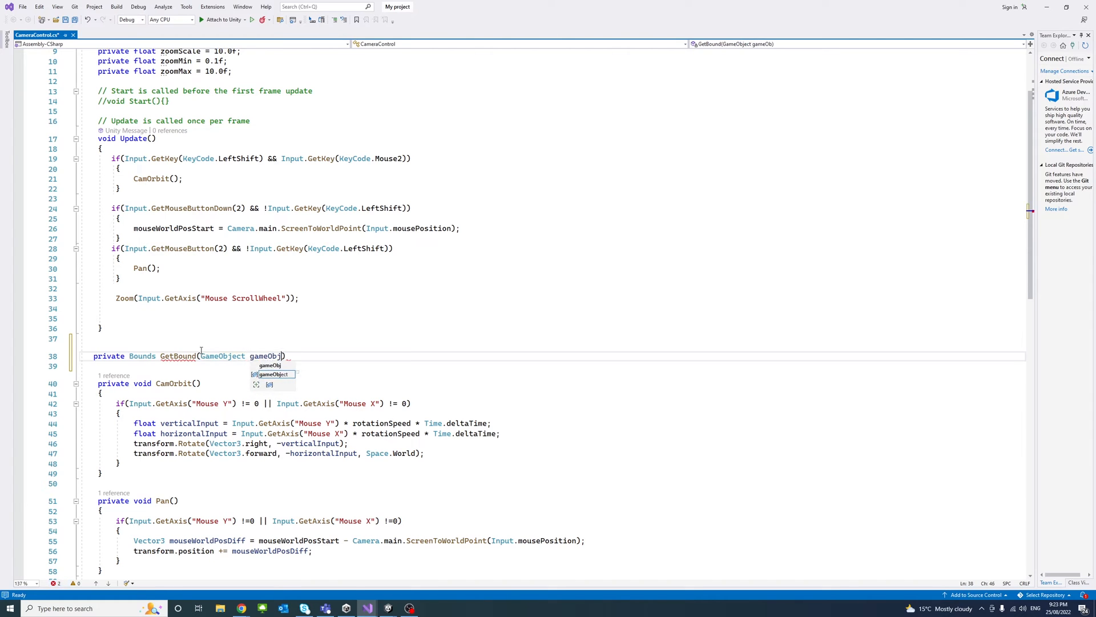
pyautogui.write('j)')
pyautogui.press('Return')
pyautogui.write('{')
pyautogui.press('Return')
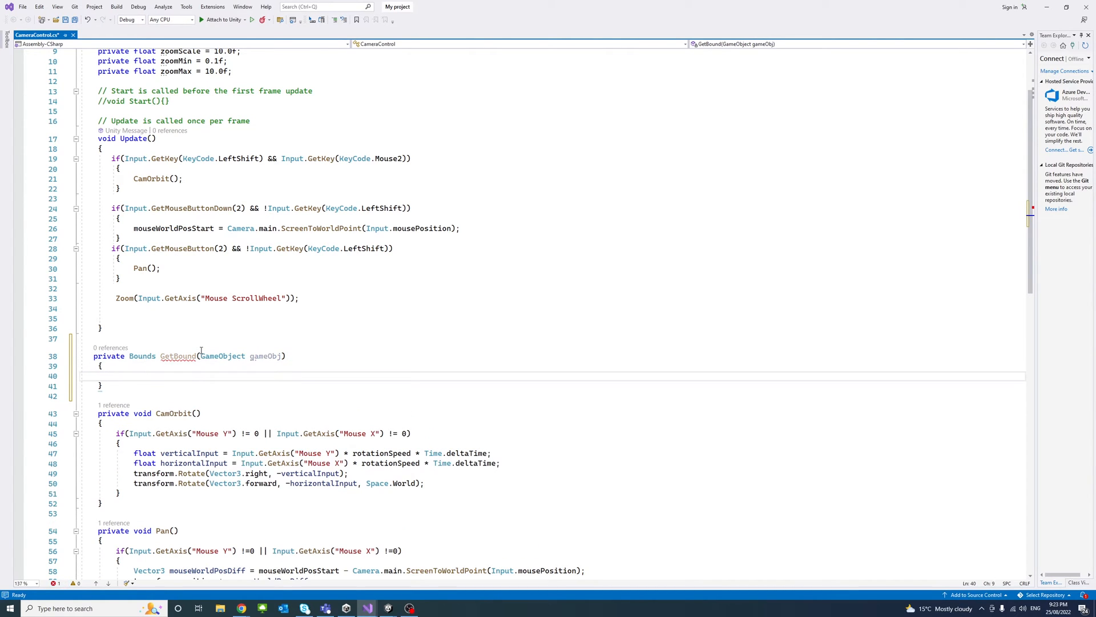
pyautogui.write('Bounds boun')
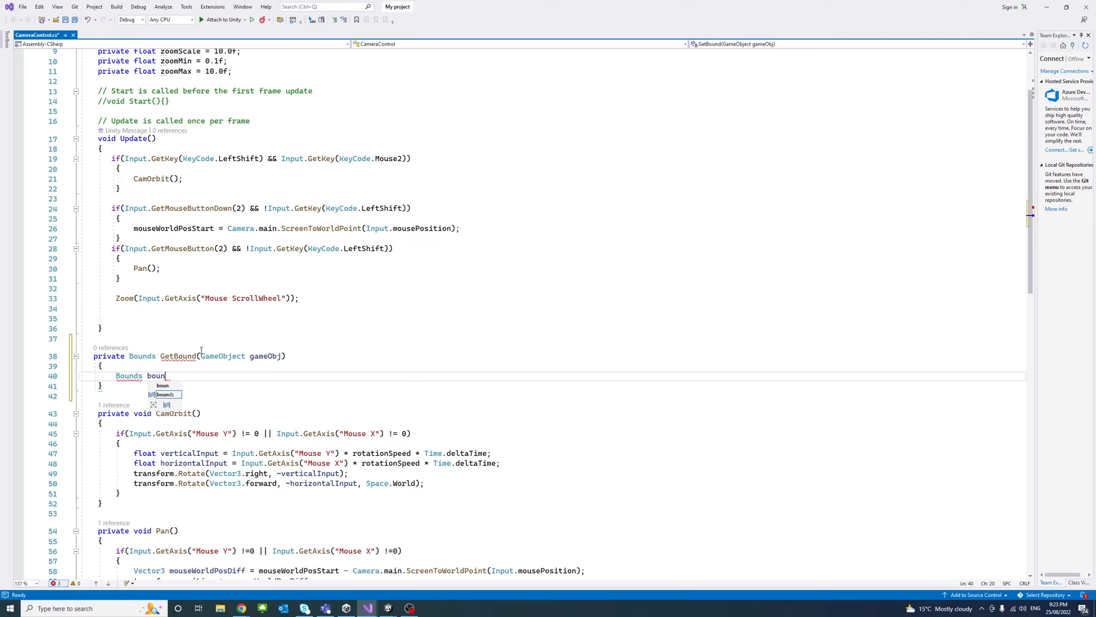
pyautogui.write('d = new Bou')
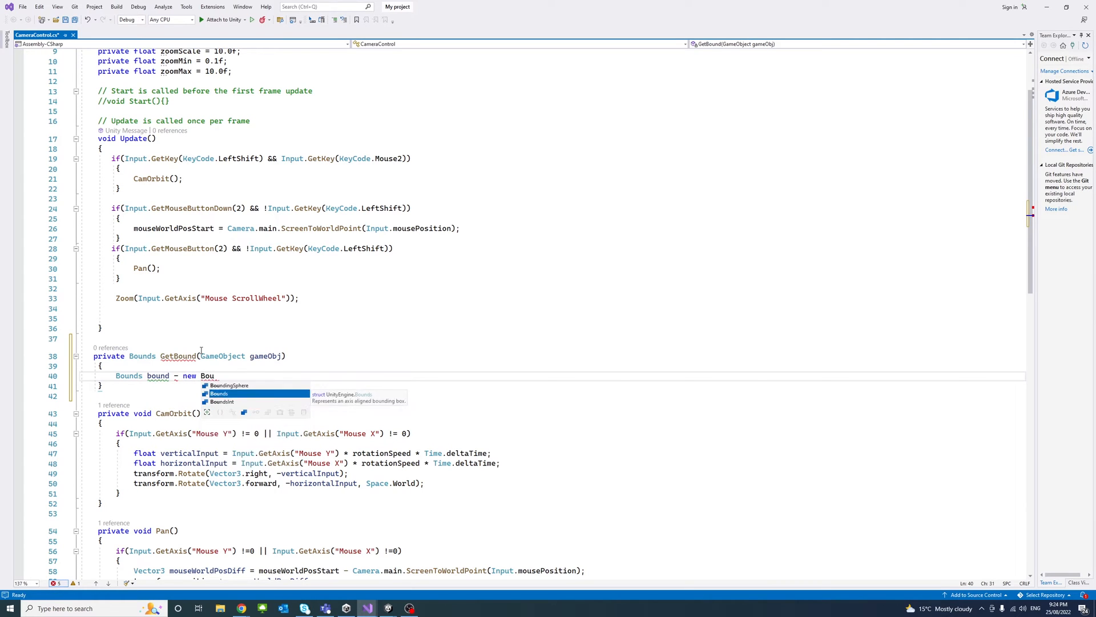
# Create 'Bounds bound = new Bounds(gameObj.transform.position, Vector3.zero);' inside GetBound
pyautogui.press('Tab')
pyautogui.write('(gam')
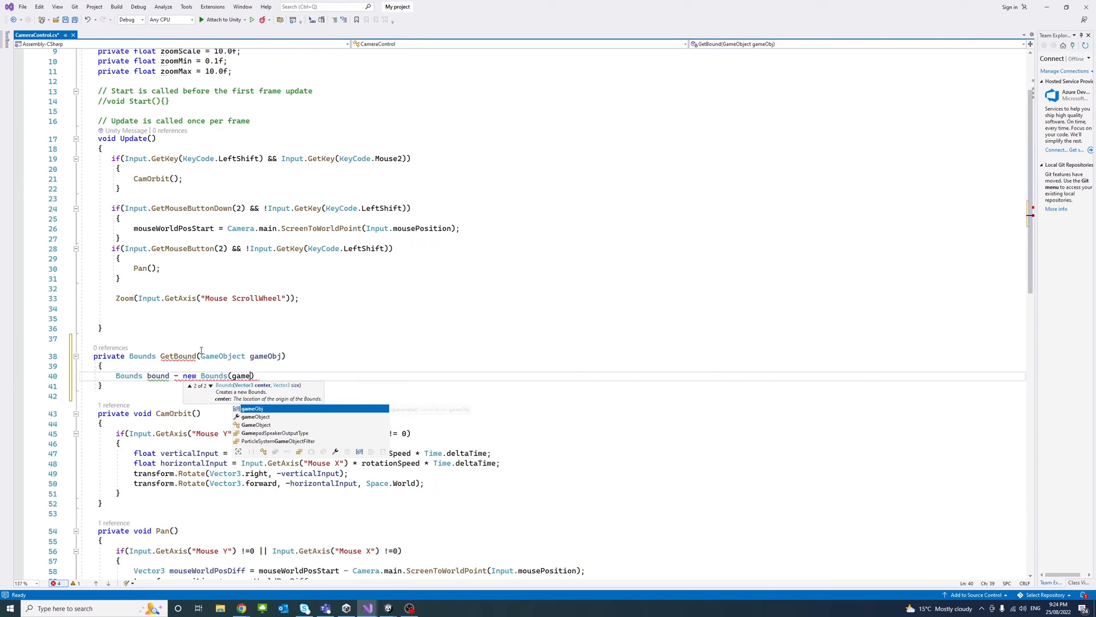
pyautogui.write('eObj.tra')
pyautogui.press('Tab')
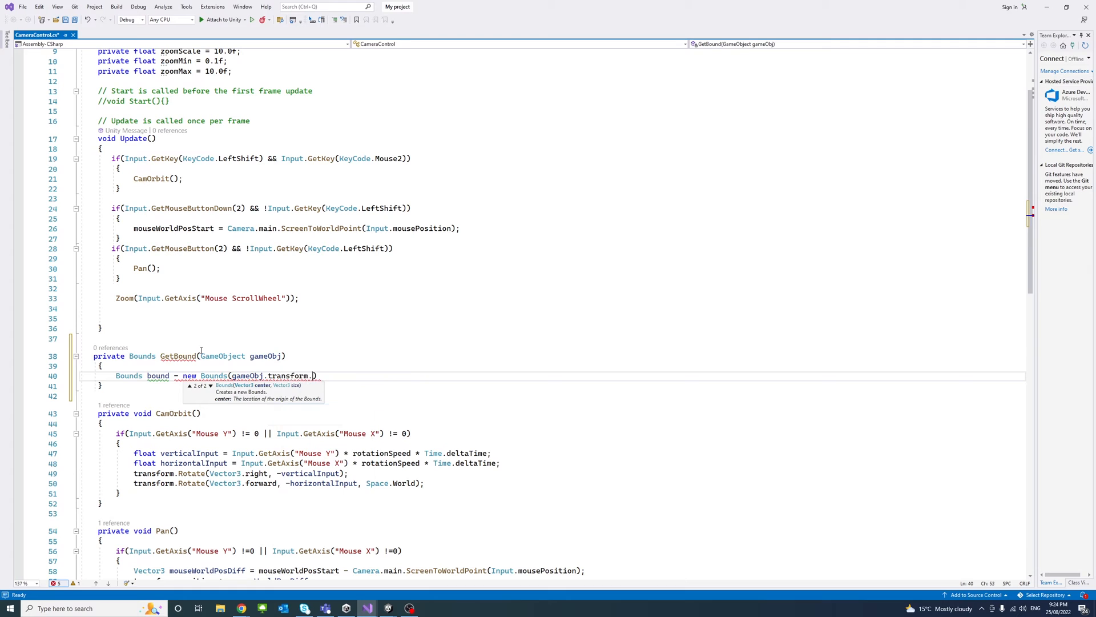
pyautogui.write('.pos')
pyautogui.press('Tab')
pyautogui.write(', ')
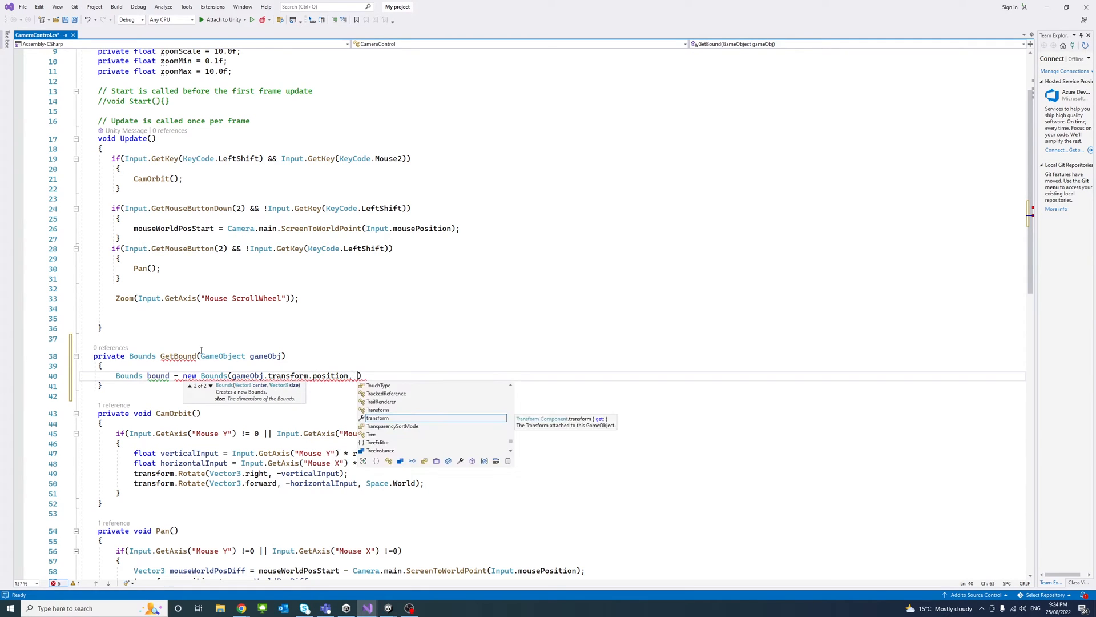
pyautogui.write('Vec')
pyautogui.write('3')
pyautogui.press('Tab')
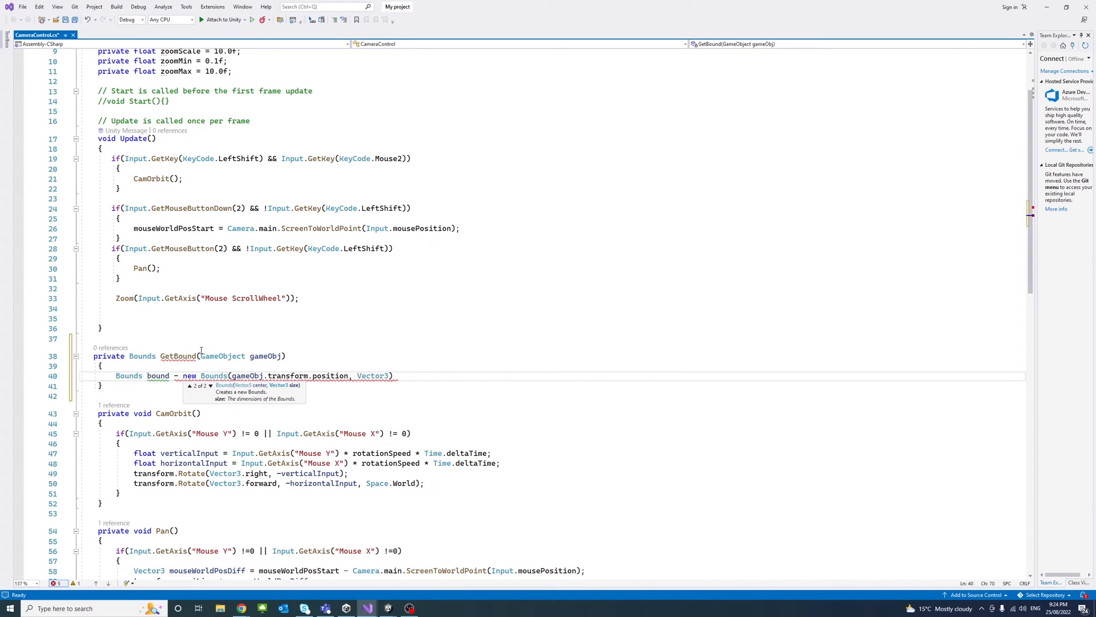
pyautogui.write('.Ze')
pyautogui.press('Tab')
pyautogui.write(';')
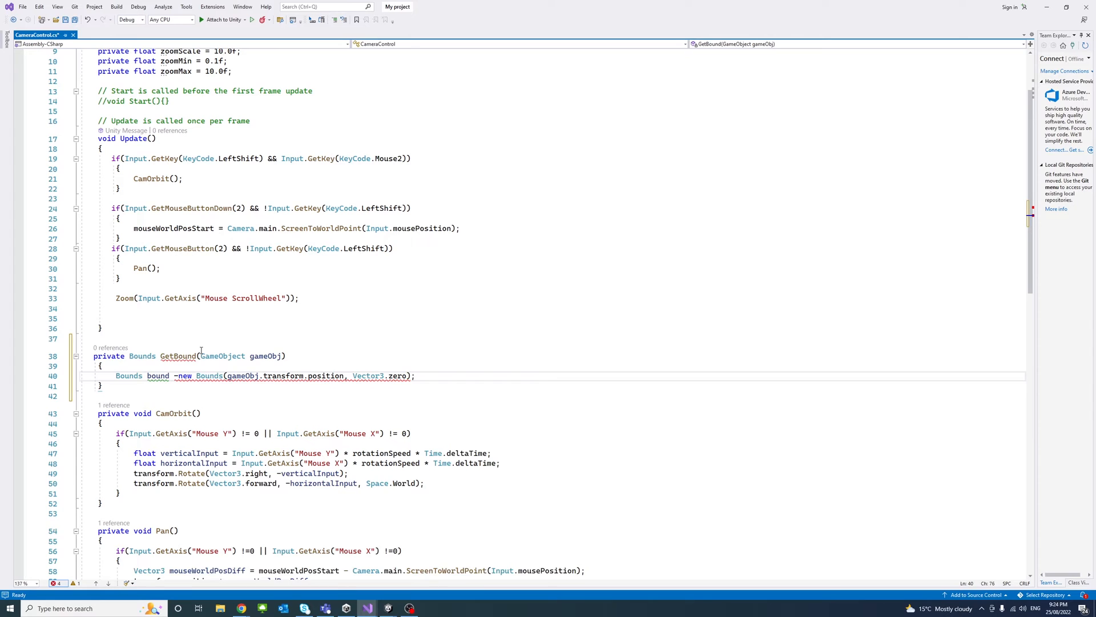
pyautogui.press('Return')
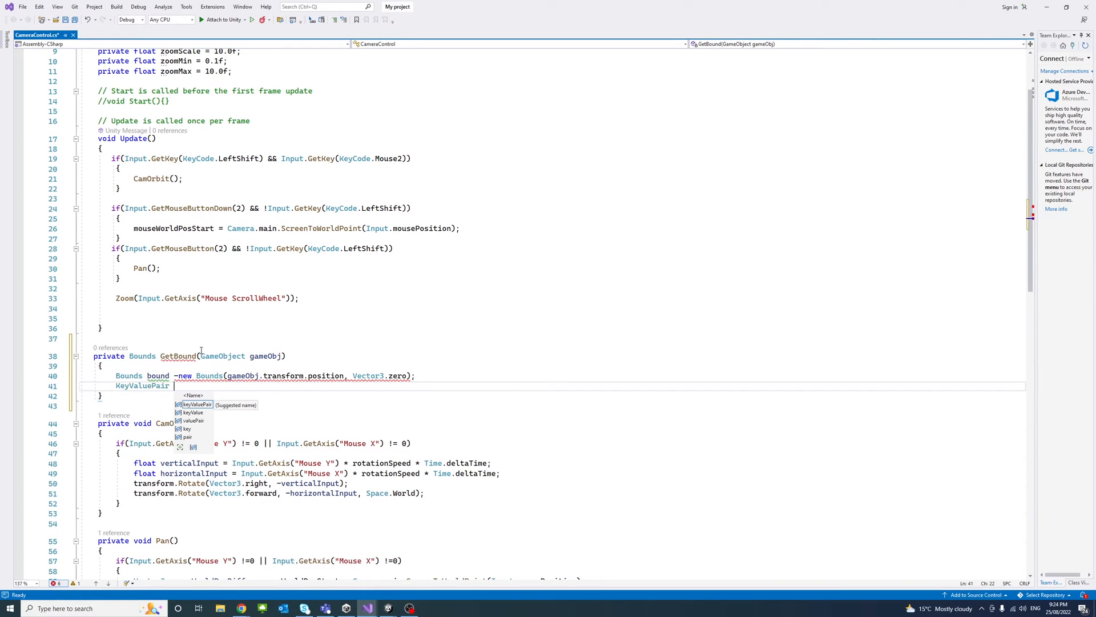
pyautogui.write('var')
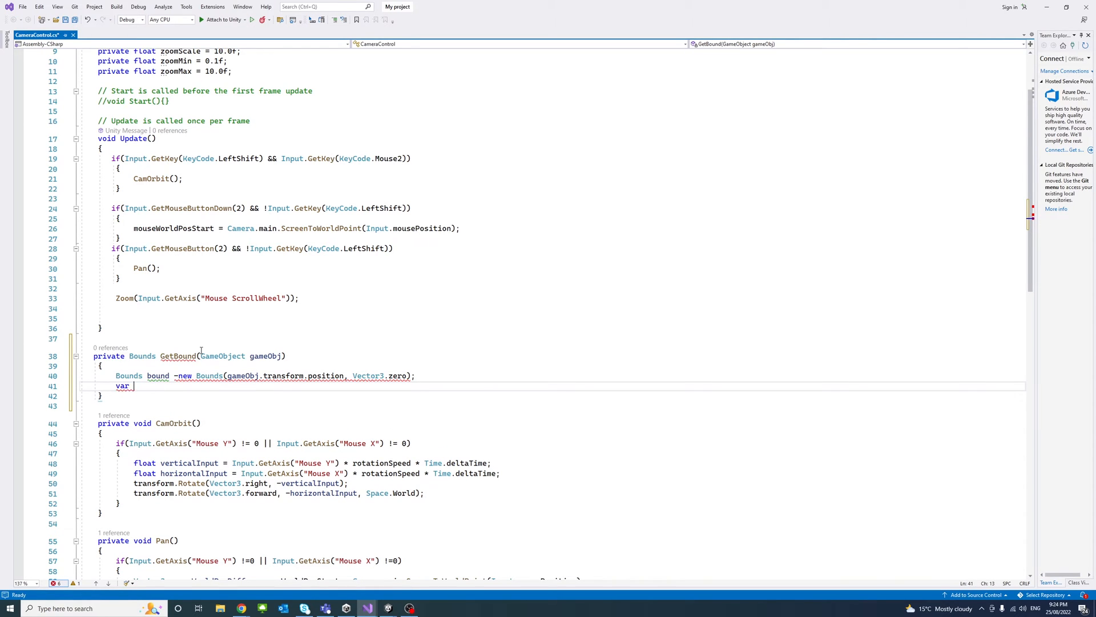
pyautogui.write(' rList =')
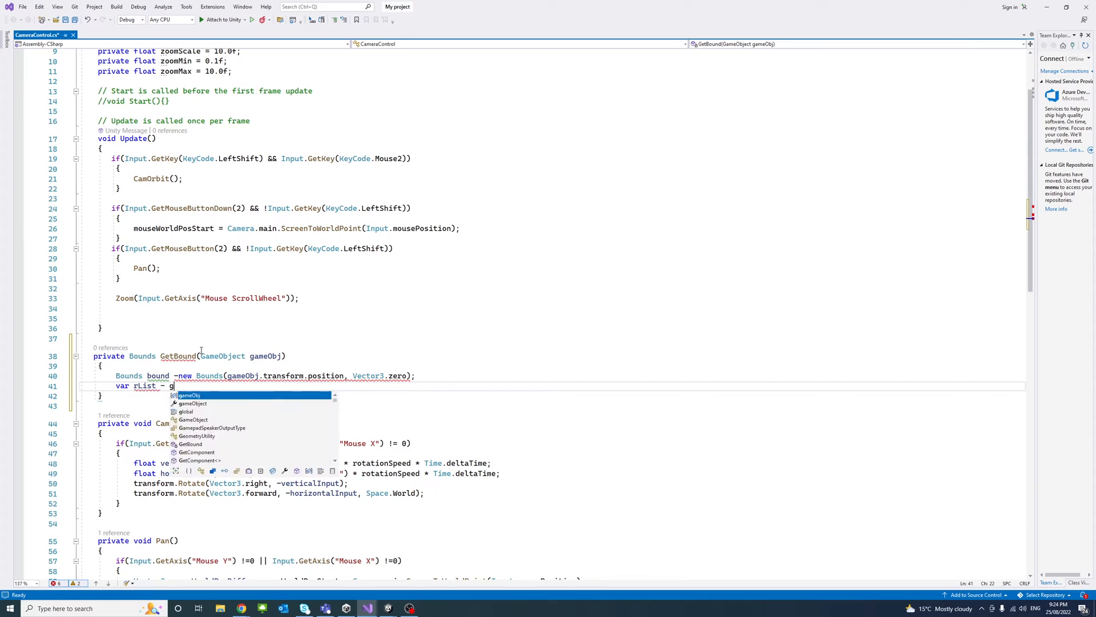
# Assign 'var rList = gameObj.GetComponentsInChildren(typeof(Renderer));' in GetBound
pyautogui.press('BackSpace')
pyautogui.write('=')
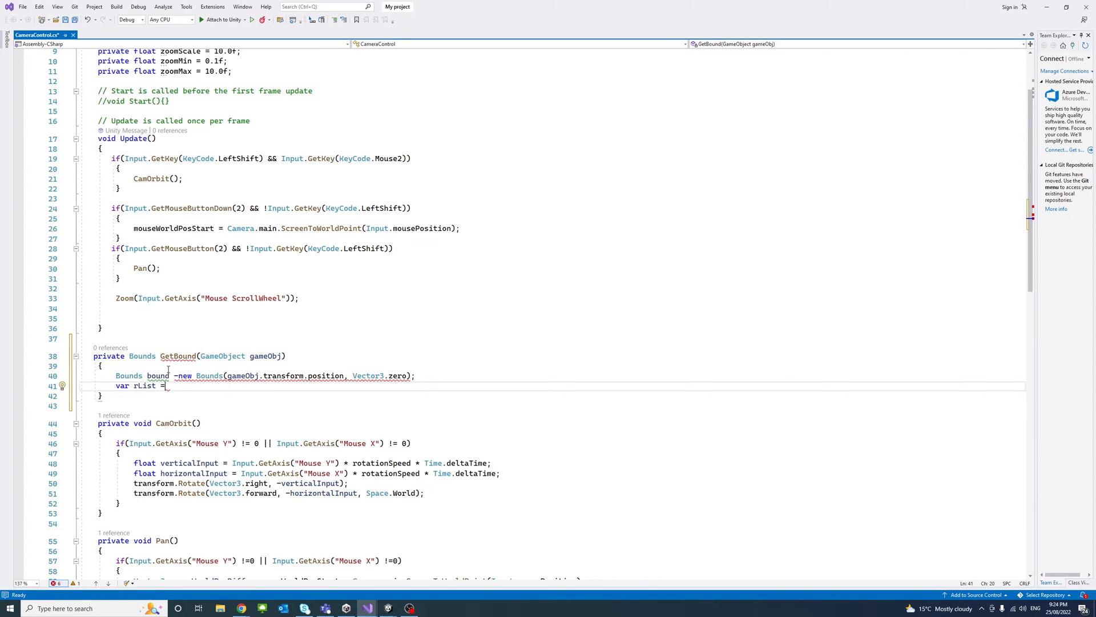
pyautogui.click(178, 376)
pyautogui.press('Down')
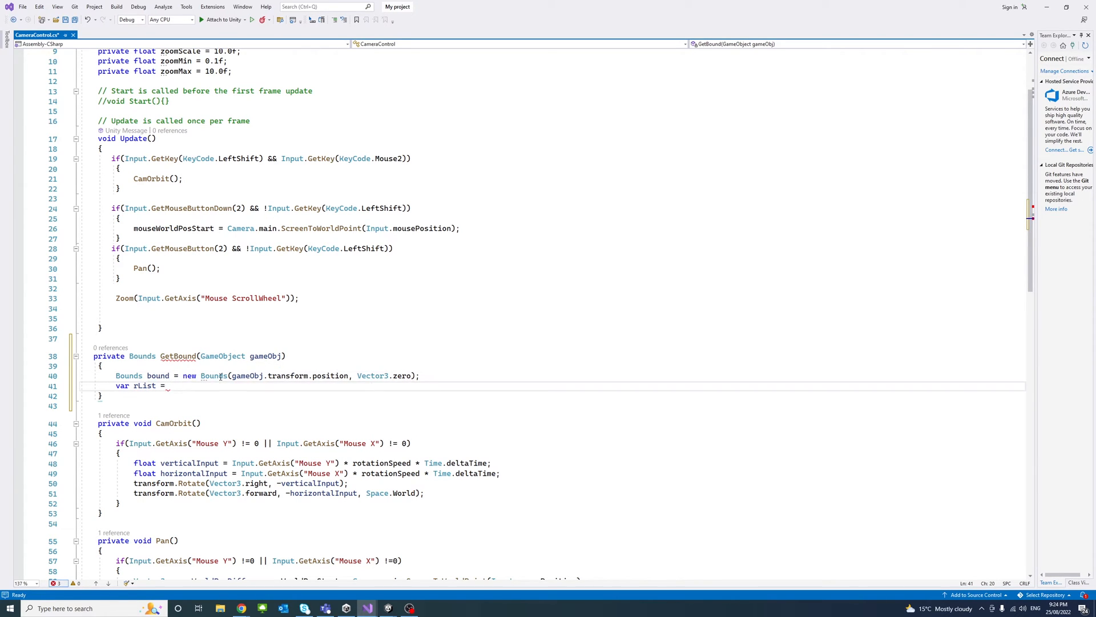
pyautogui.write('game')
pyautogui.press('Tab')
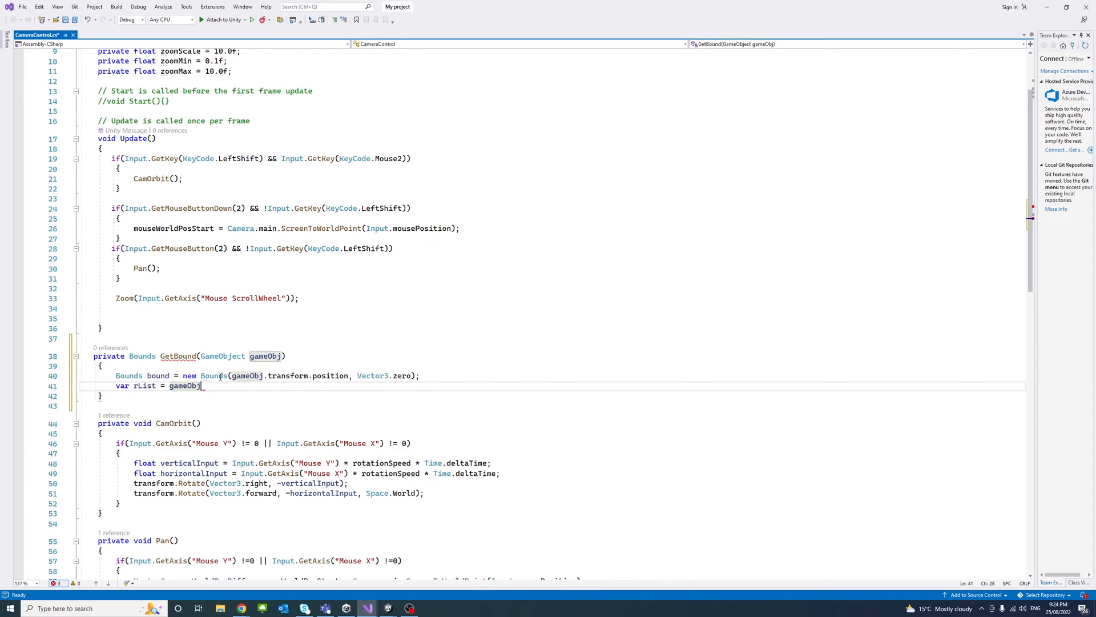
pyautogui.write('.GetC')
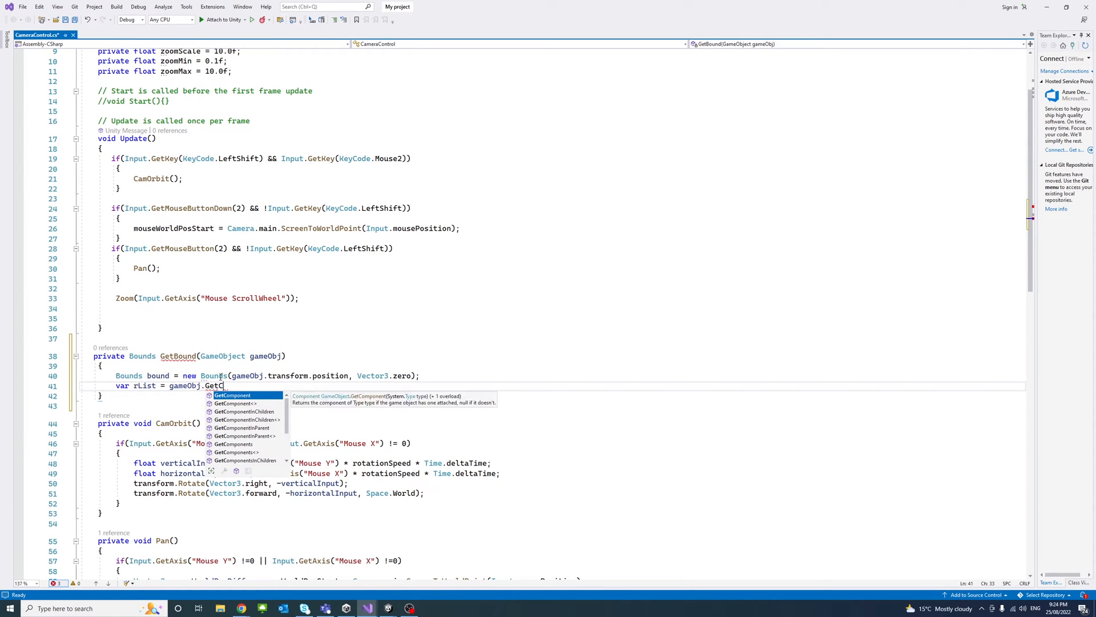
pyautogui.press('Down')
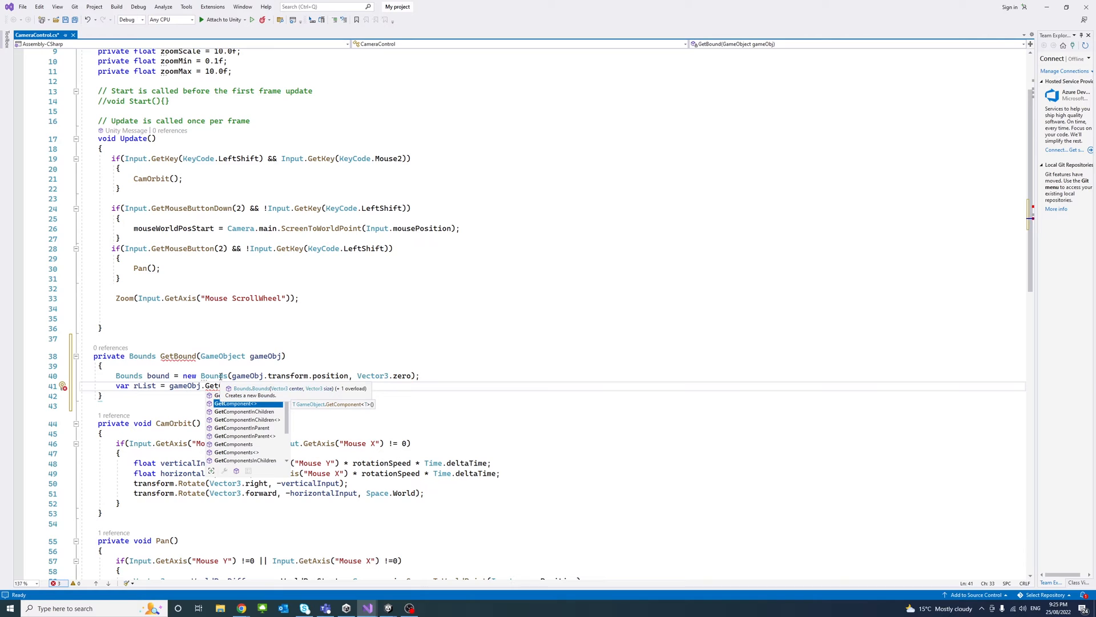
pyautogui.press('Down')
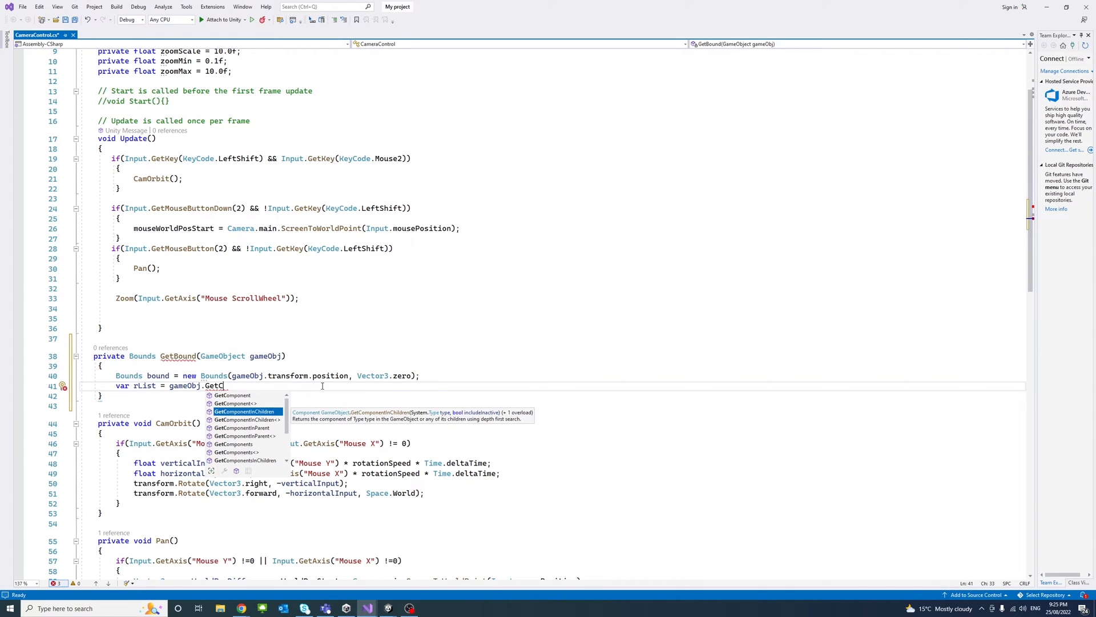
pyautogui.write('Components')
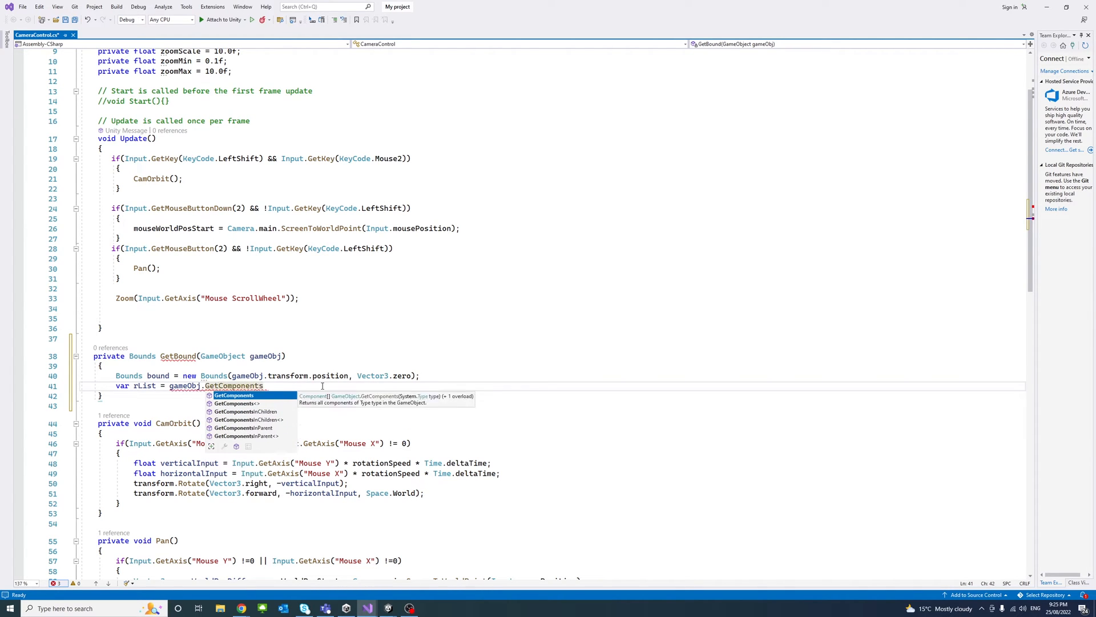
pyautogui.write('In')
pyautogui.press('Tab')
pyautogui.write('(')
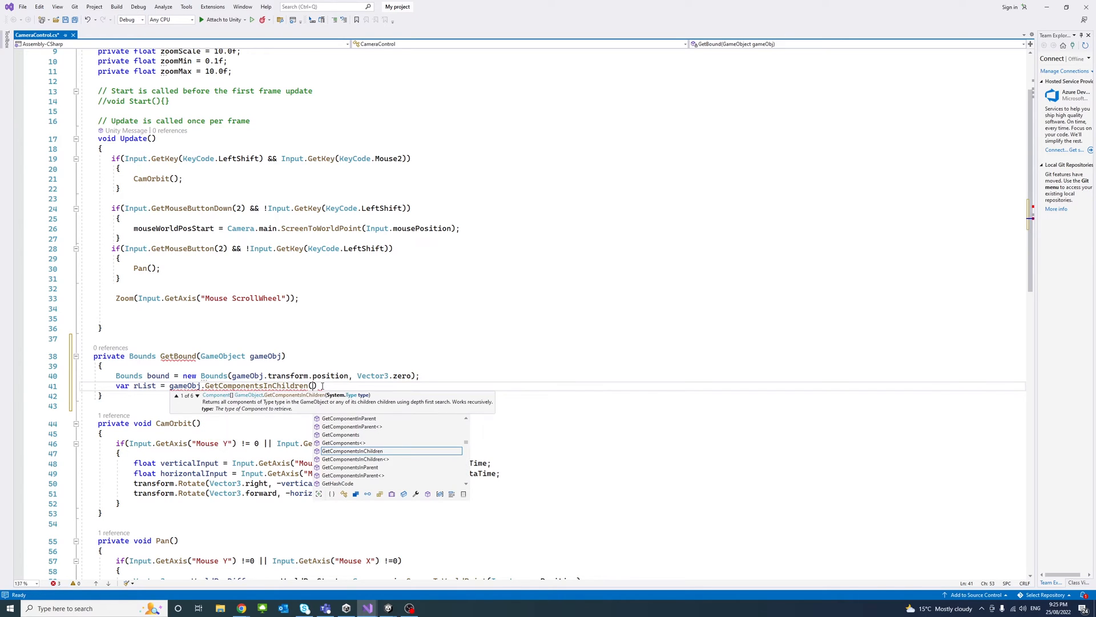
pyautogui.write('typeof(')
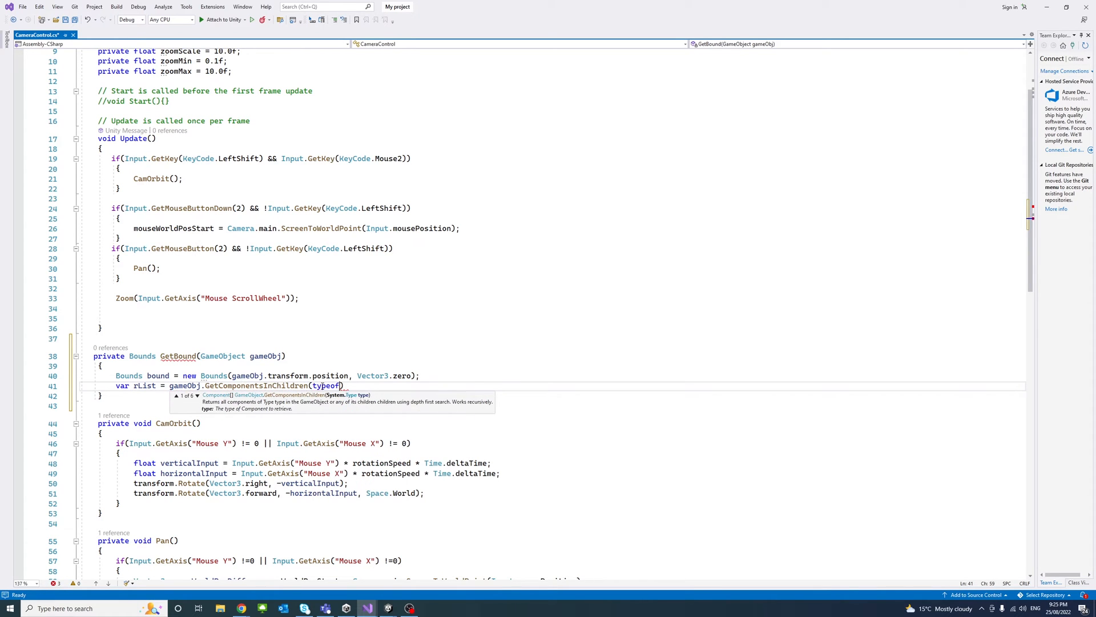
pyautogui.write('Render')
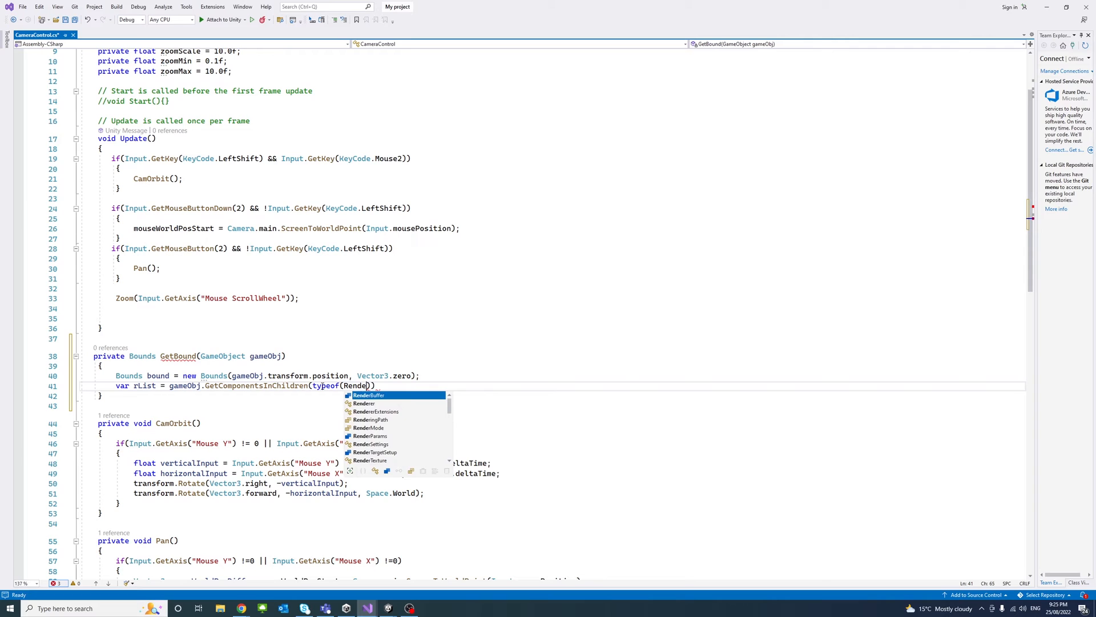
pyautogui.write('er));')
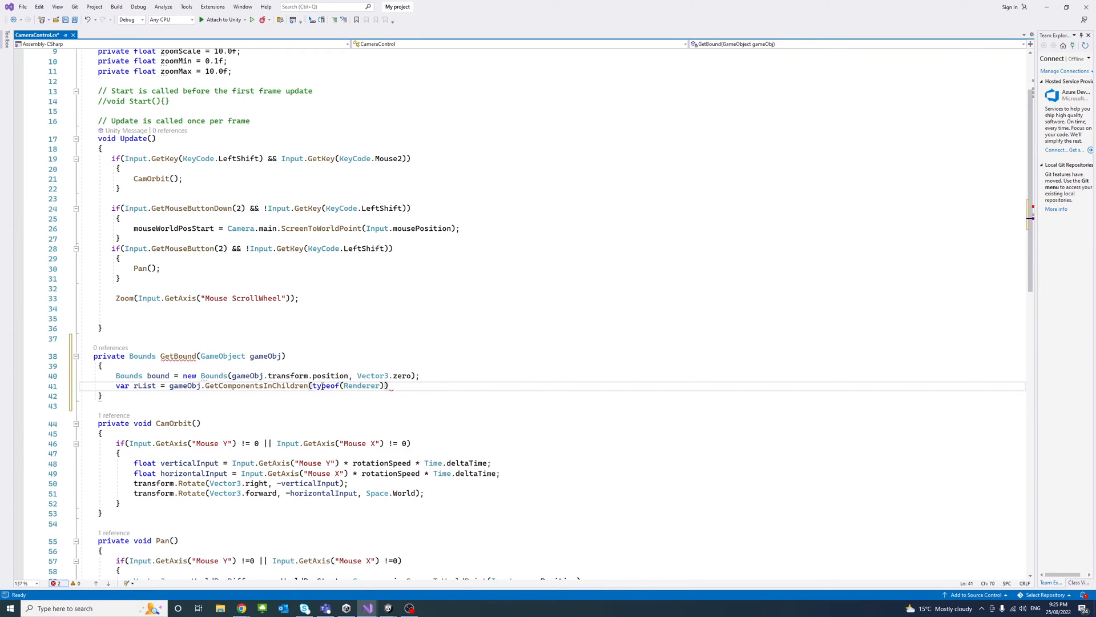
# Add 'foreach(Renderer r in rList) { bound.Encapsulate(r.bounds); }' and start the return line
pyautogui.press('Return')
pyautogui.write('forea')
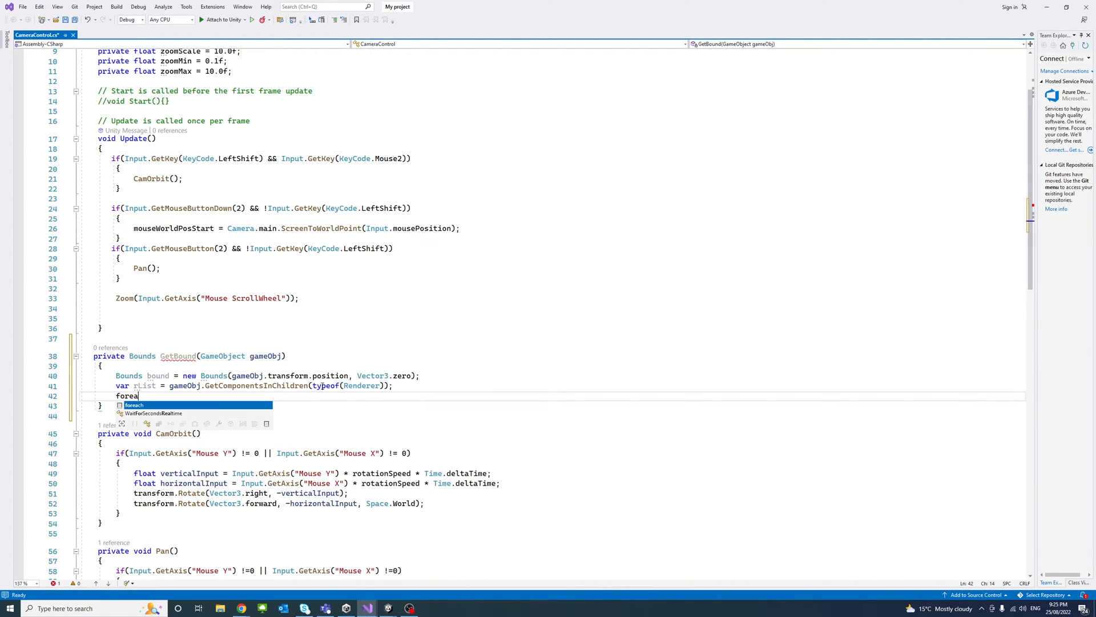
pyautogui.write('ch(Renderer ')
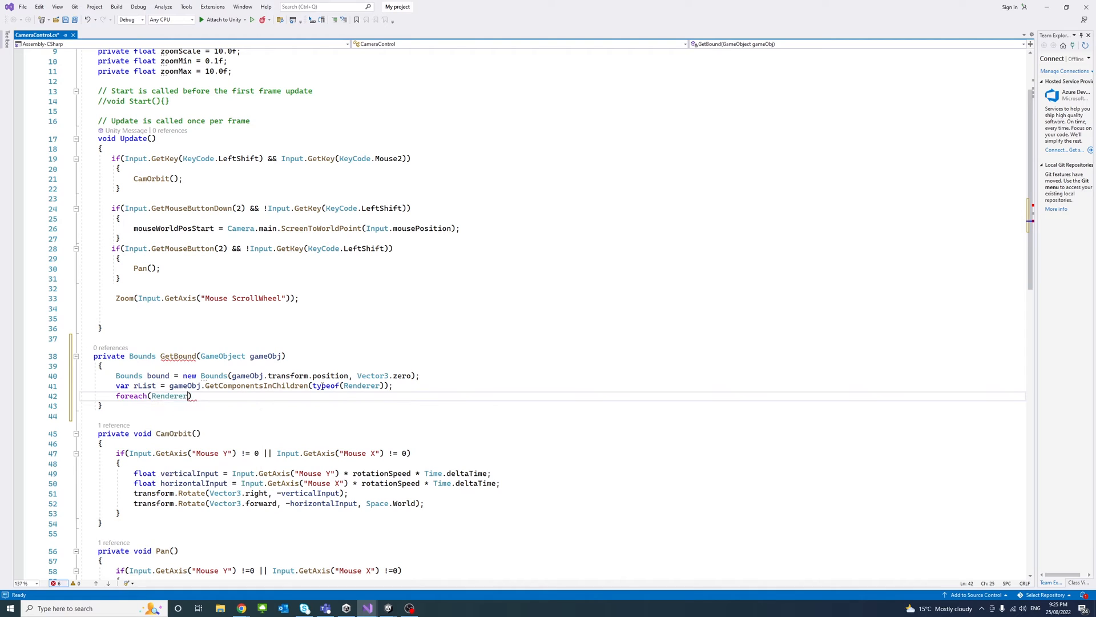
pyautogui.write('r in rL')
pyautogui.press('Tab')
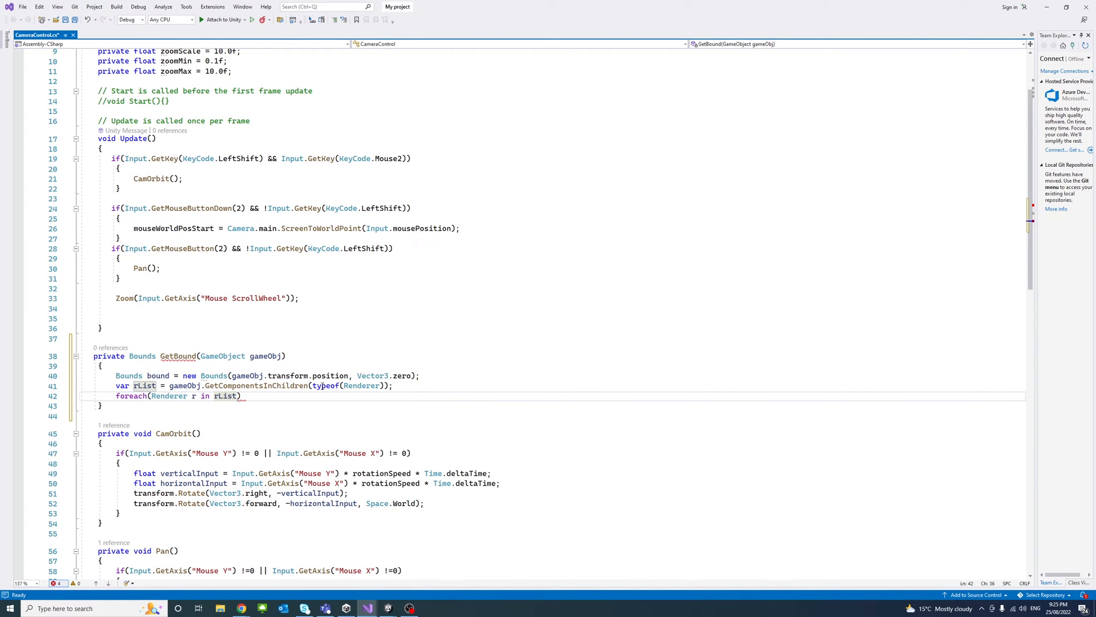
pyautogui.write(')')
pyautogui.press('Return')
pyautogui.write('{')
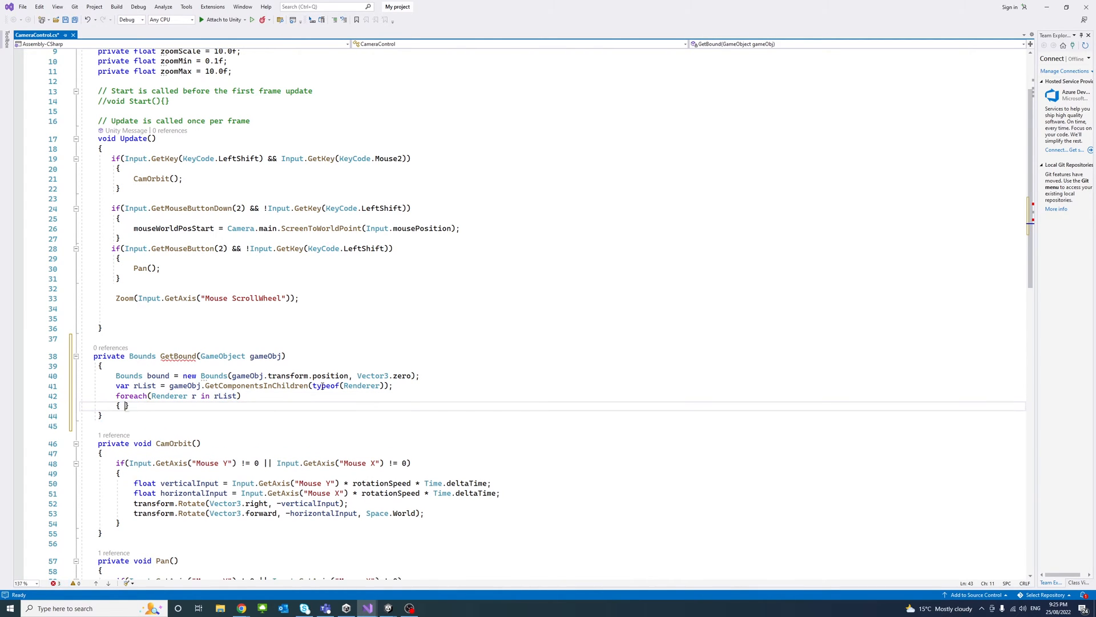
pyautogui.press('Return')
pyautogui.write('bound.')
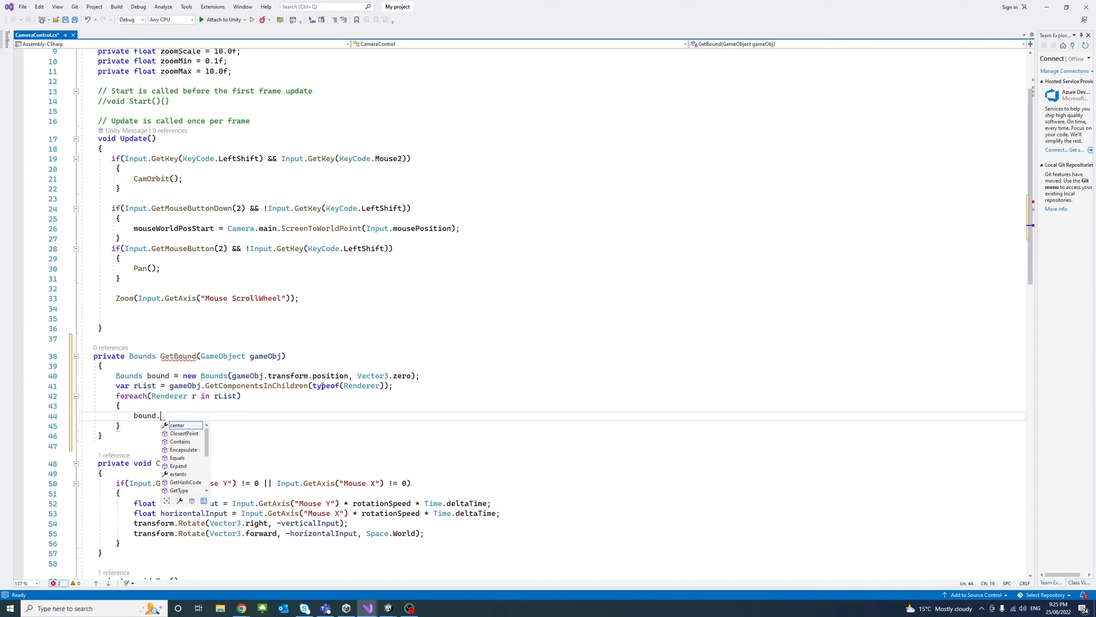
pyautogui.write('En')
pyautogui.press('Tab')
pyautogui.write('(r')
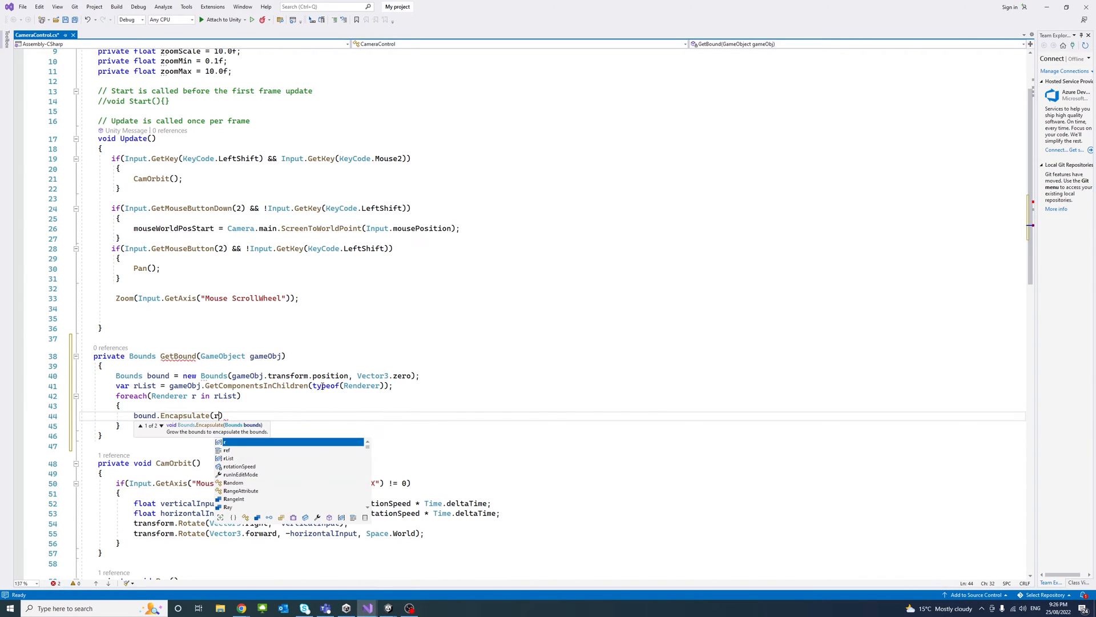
pyautogui.write('.bou')
pyautogui.press('Tab')
pyautogui.write(')')
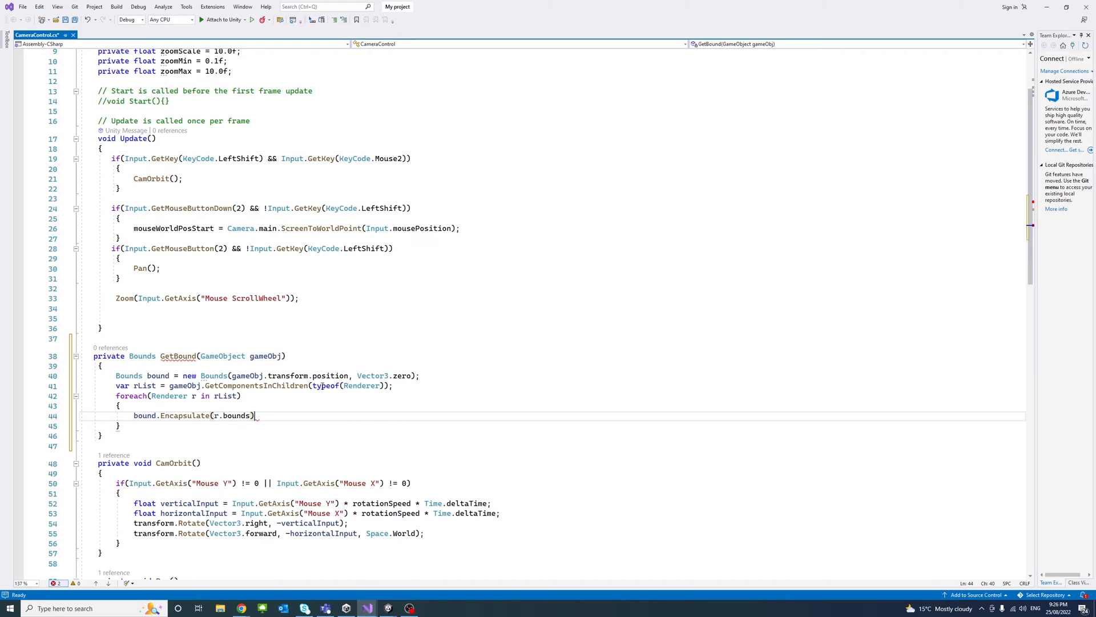
pyautogui.write(';')
pyautogui.press('Down')
pyautogui.press('Return')
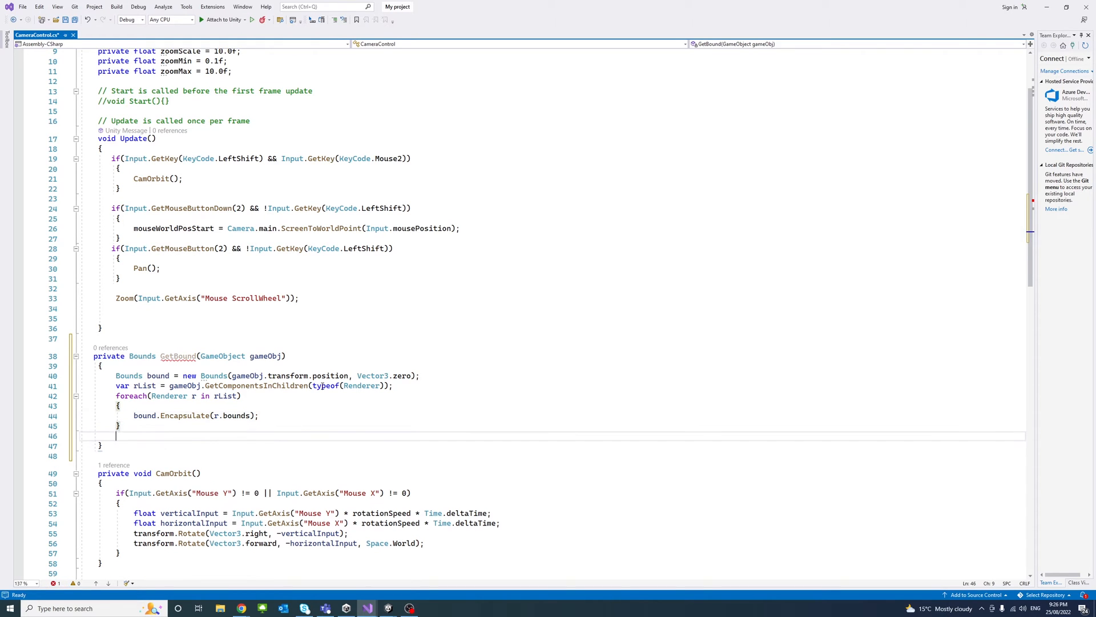
pyautogui.write('return b')
# Finish GetBound with 'return bound;' and add blank lines below it for a new method
pyautogui.press('Tab')
pyautogui.write(';')
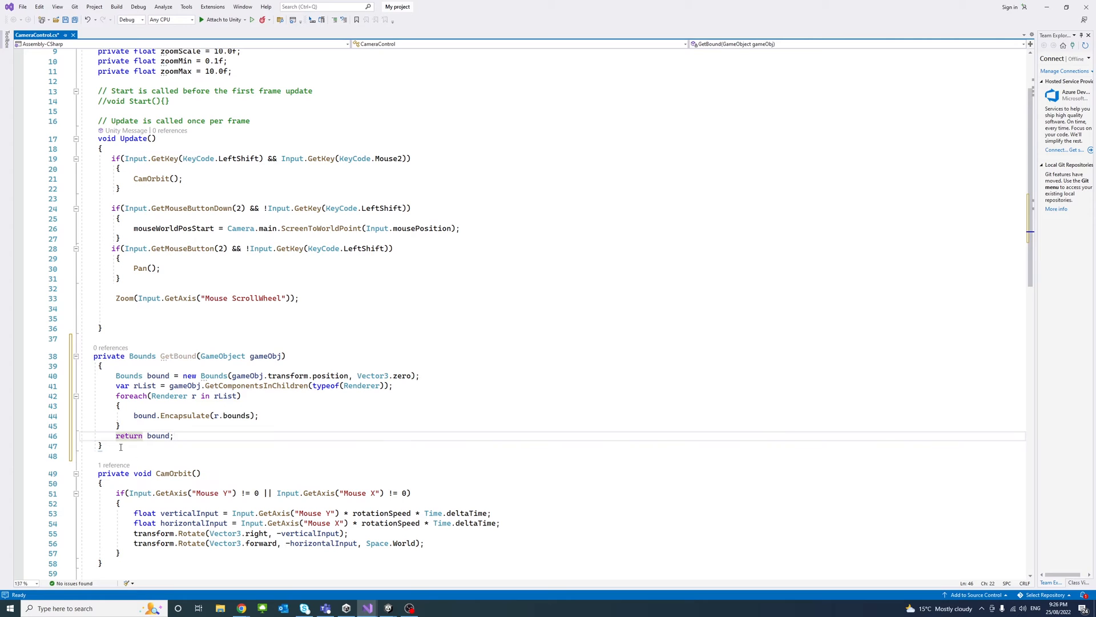
pyautogui.press('Down')
pyautogui.press('Return')
pyautogui.press('Return')
pyautogui.scroll(-4, 155, 415)
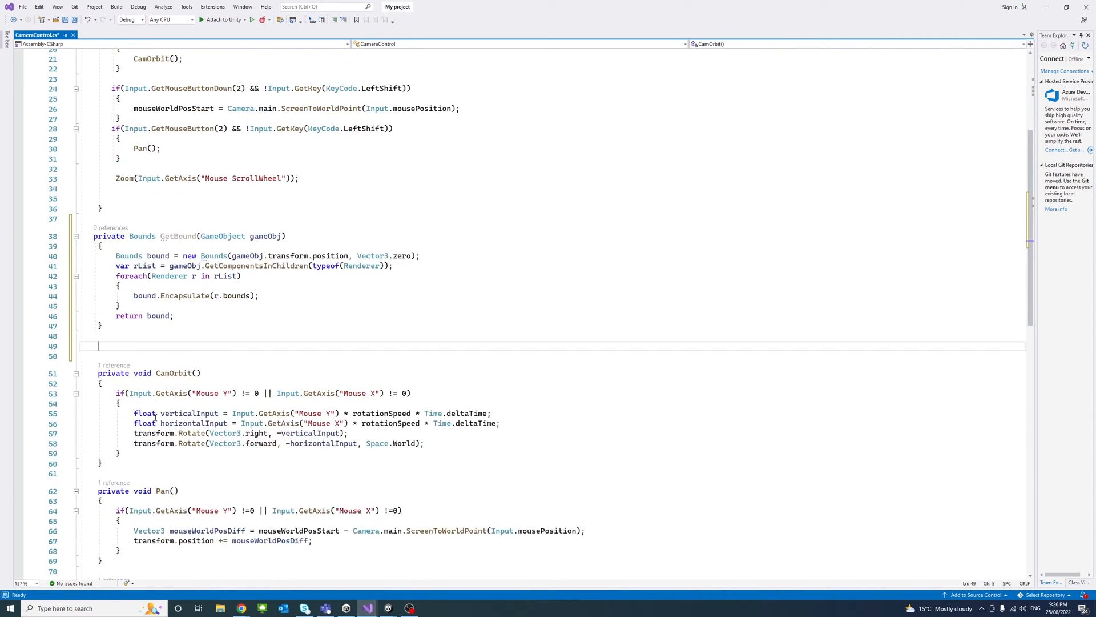
pyautogui.scroll(-1, 155, 416)
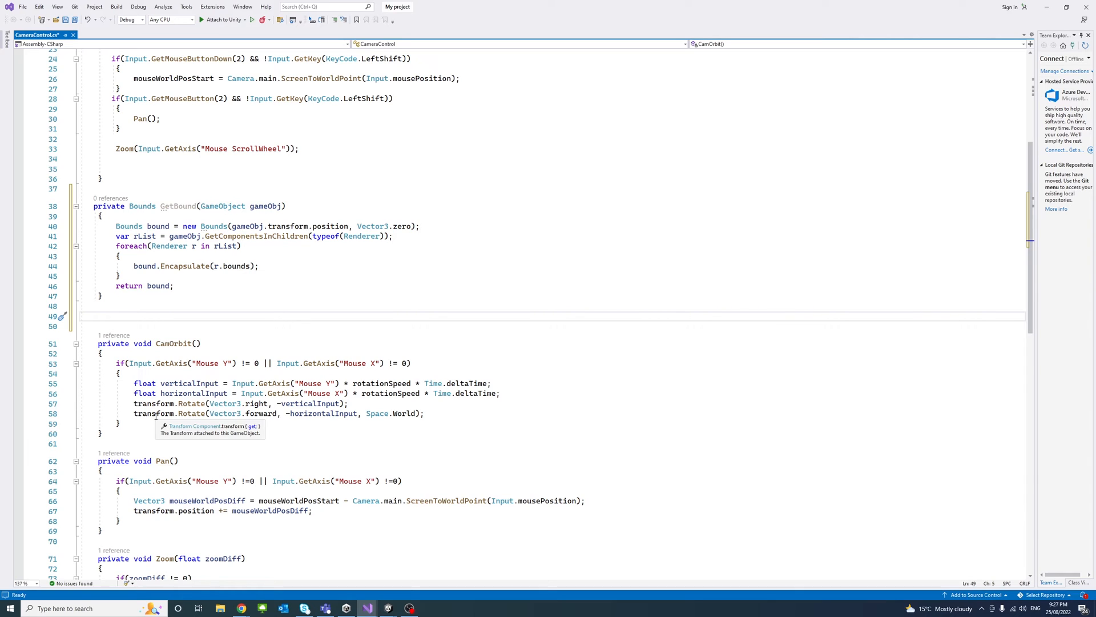
pyautogui.write('p')
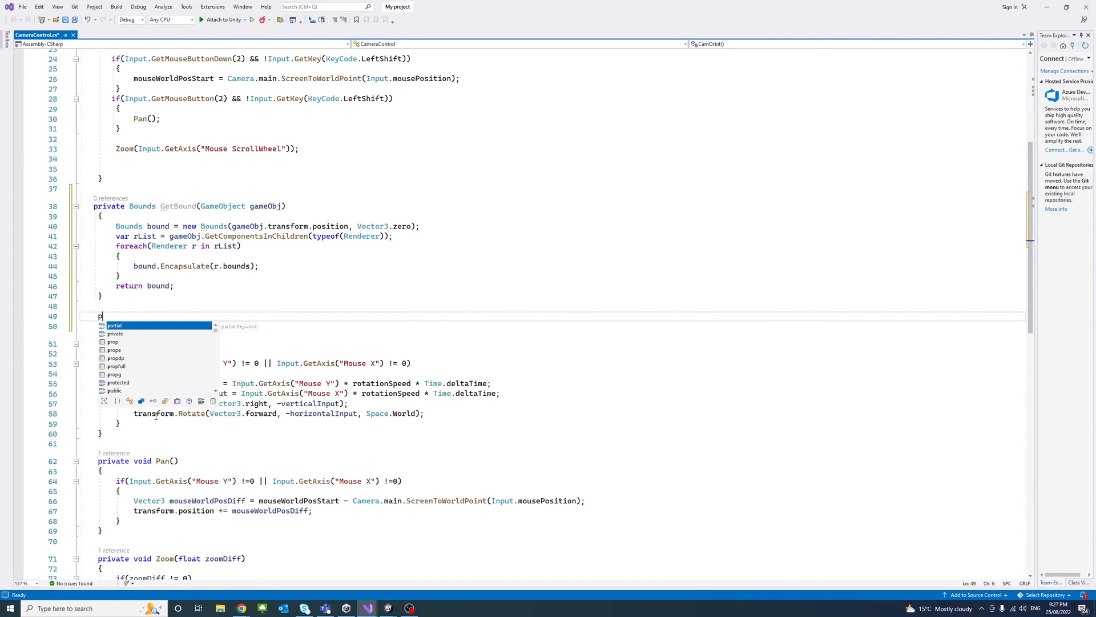
pyautogui.write('rivat')
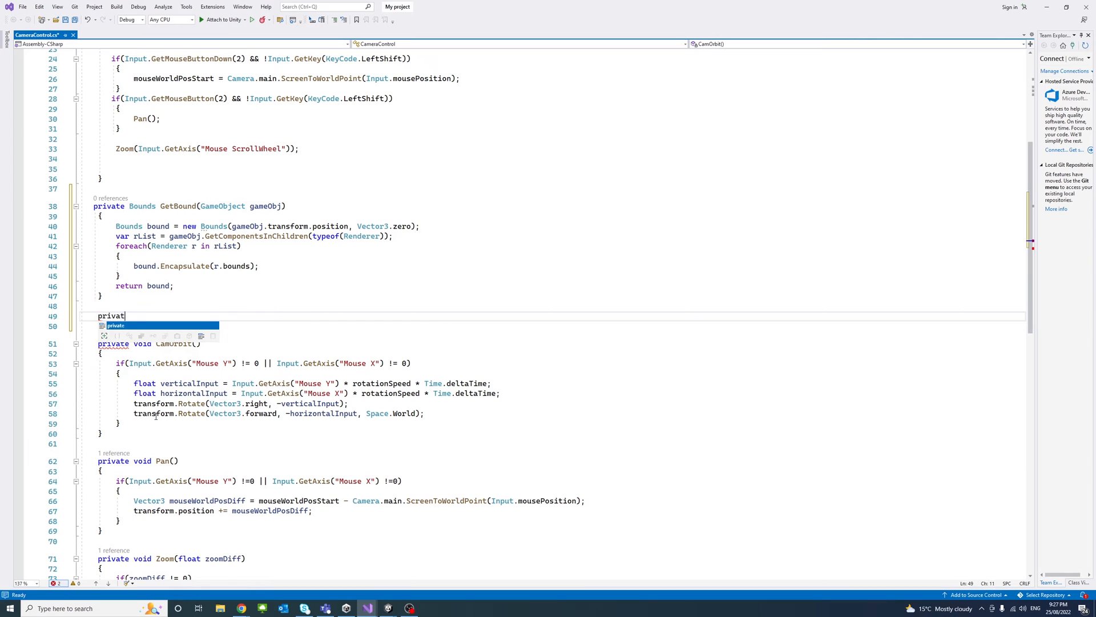
pyautogui.write('e void ')
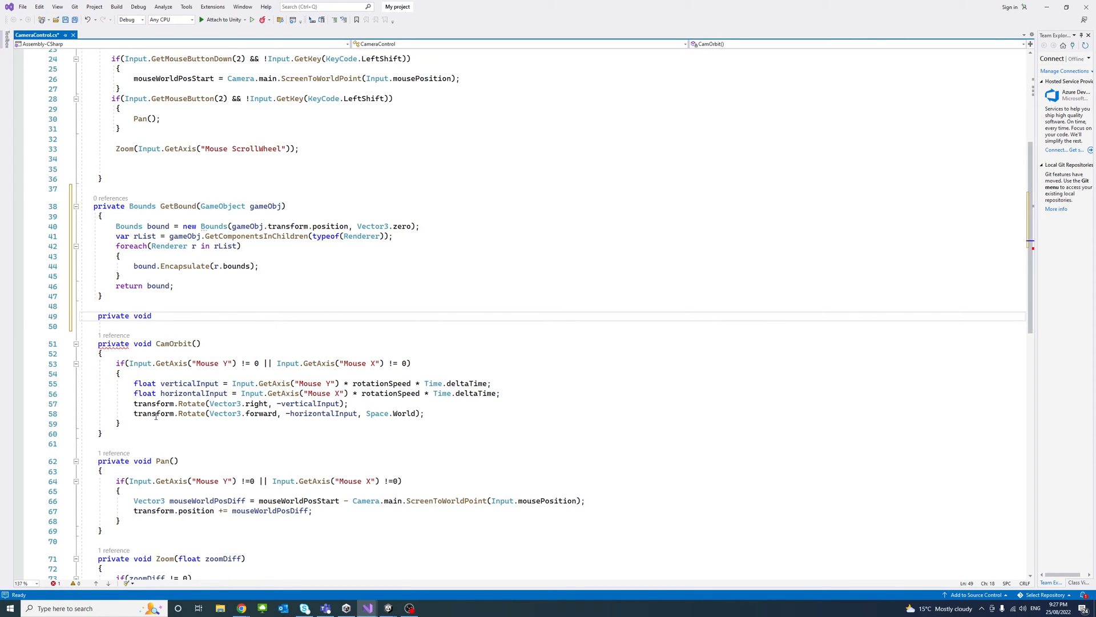
pyautogui.write('FitOnScreen')
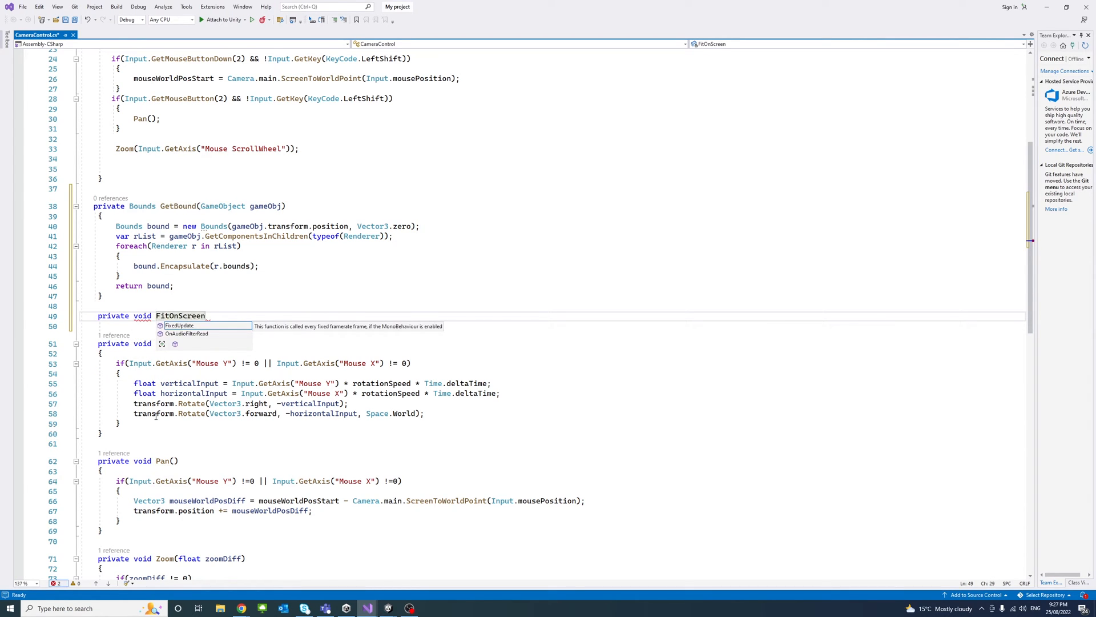
pyautogui.write('()')
# Declare FitOnScreen and begin its body with 'Bounds bound = GetBound('
pyautogui.press('Return')
pyautogui.write('{')
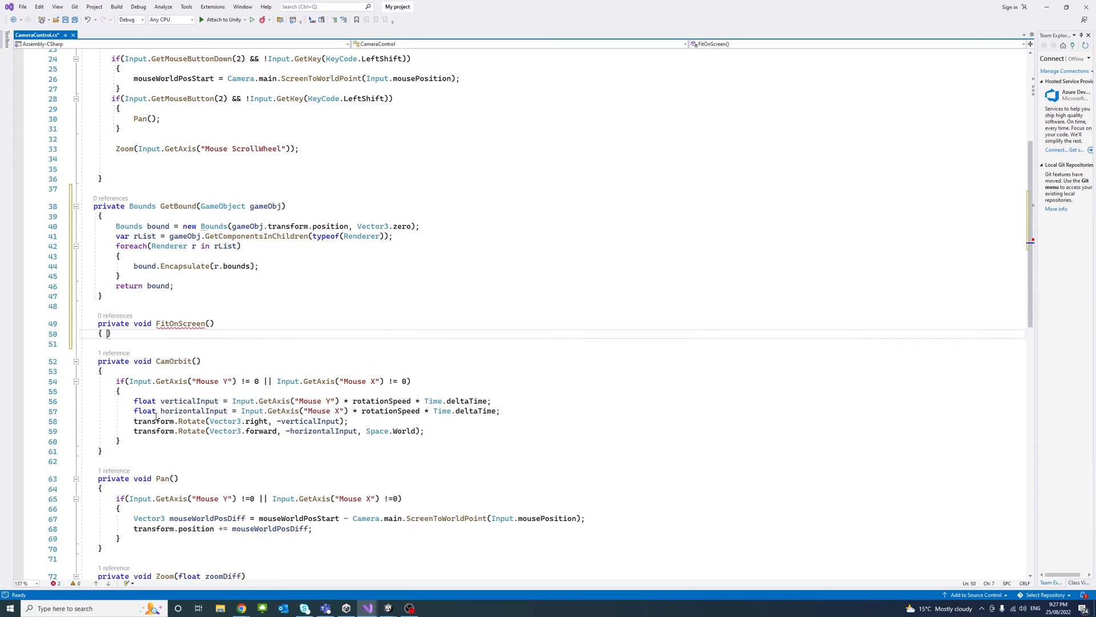
pyautogui.press('Return')
pyautogui.write('Boun')
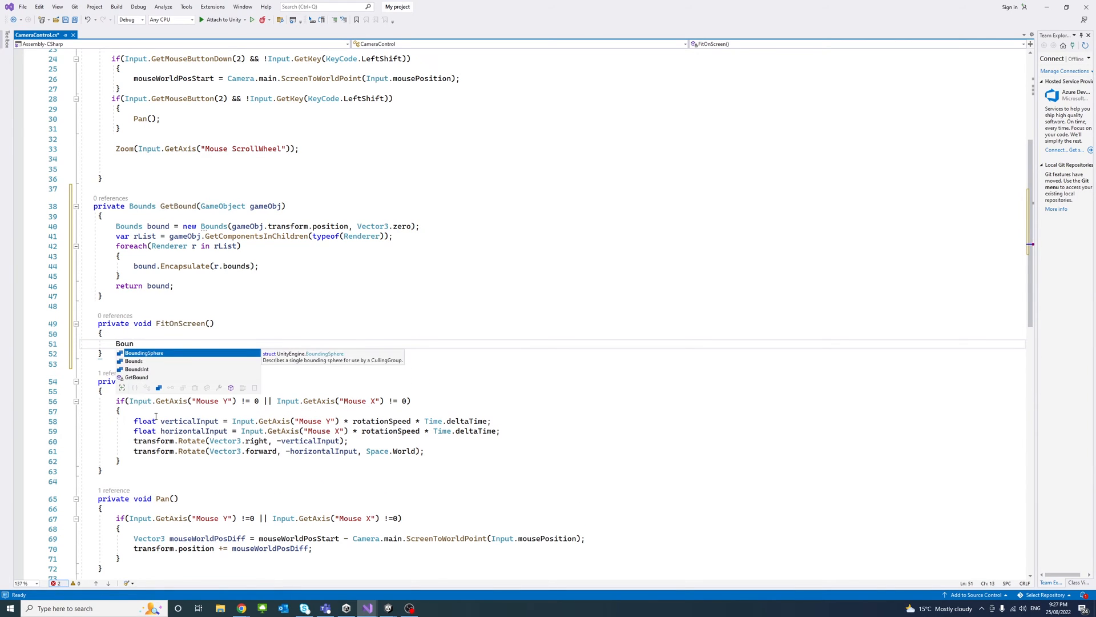
pyautogui.press('Tab')
pyautogui.write('bound')
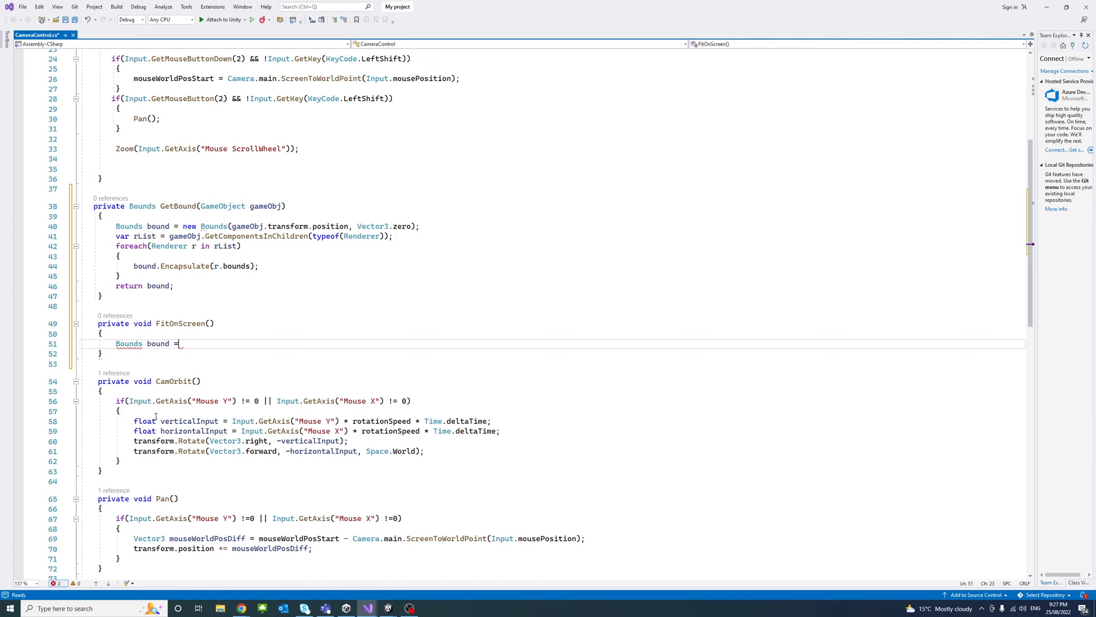
pyautogui.write(' = Get')
pyautogui.press('Tab')
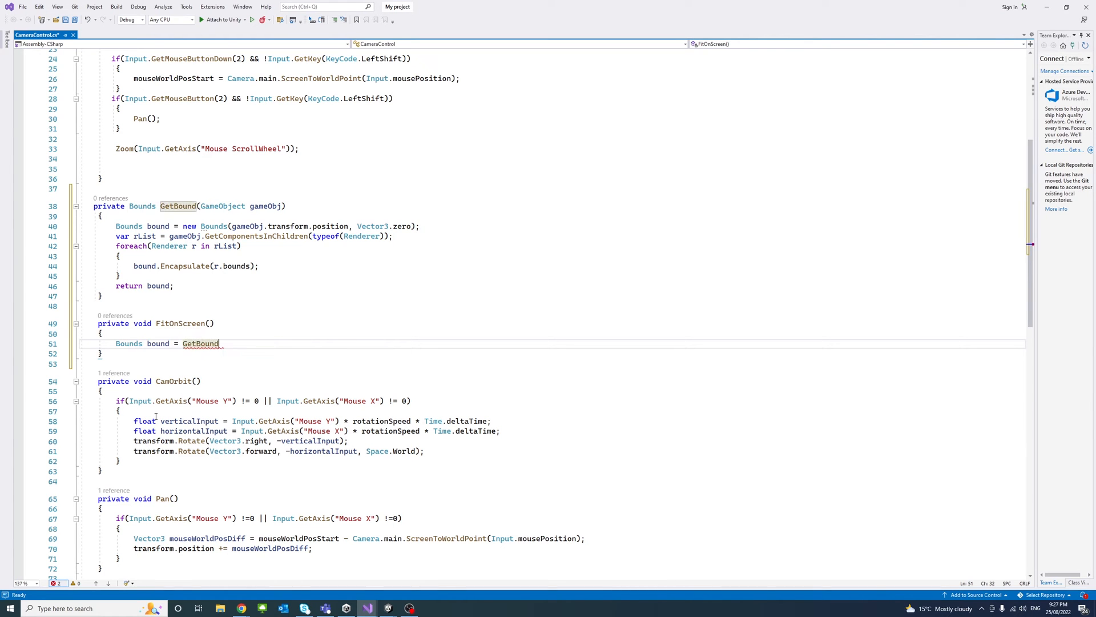
pyautogui.write('(')
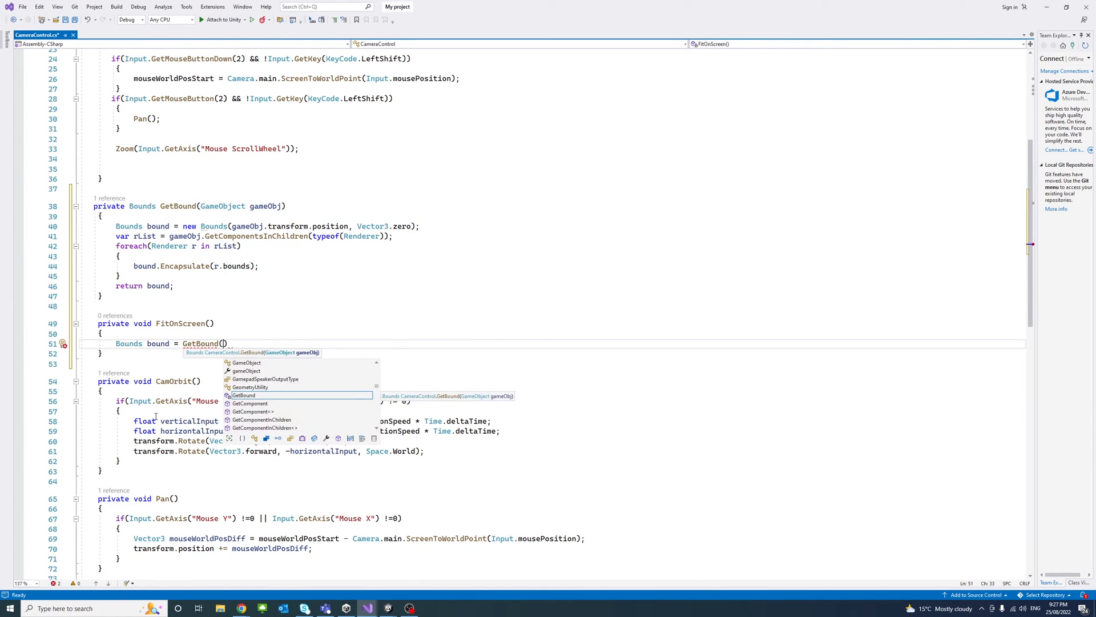
pyautogui.scroll(7, 157, 301)
pyautogui.scroll(1, 158, 302)
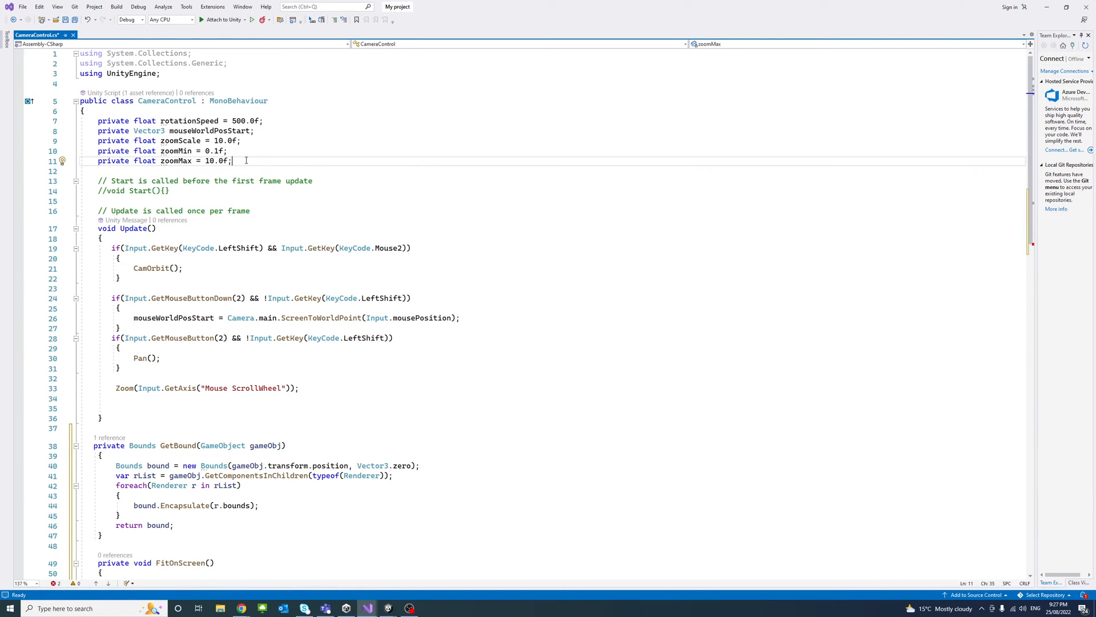
# Declare 'public GameObject model;' just after the class's opening brace
pyautogui.click(145, 113)
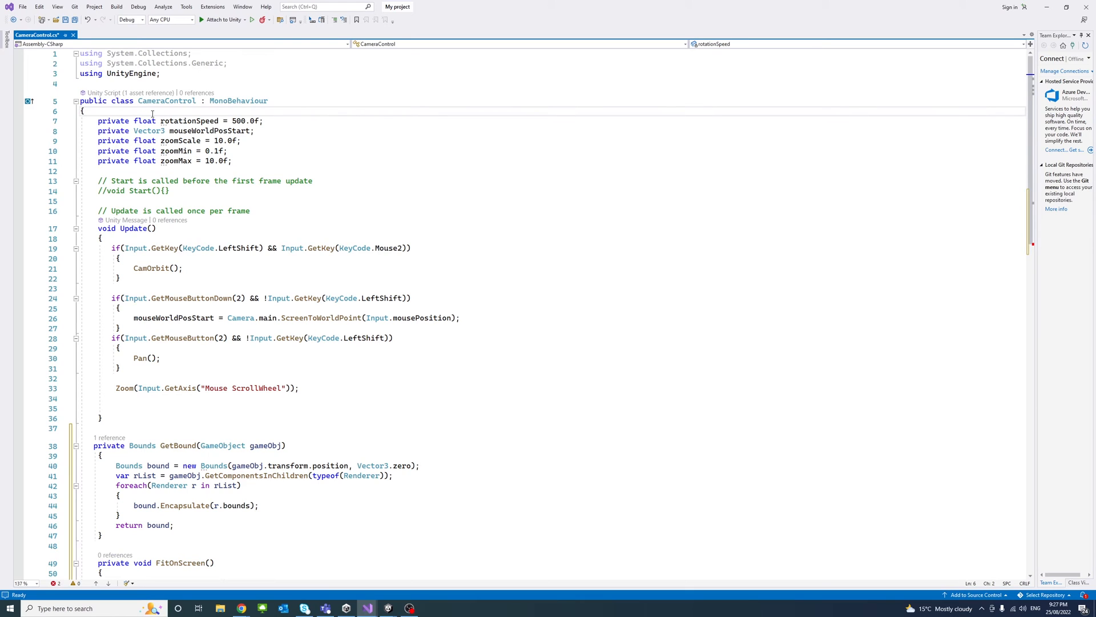
pyautogui.press('Return')
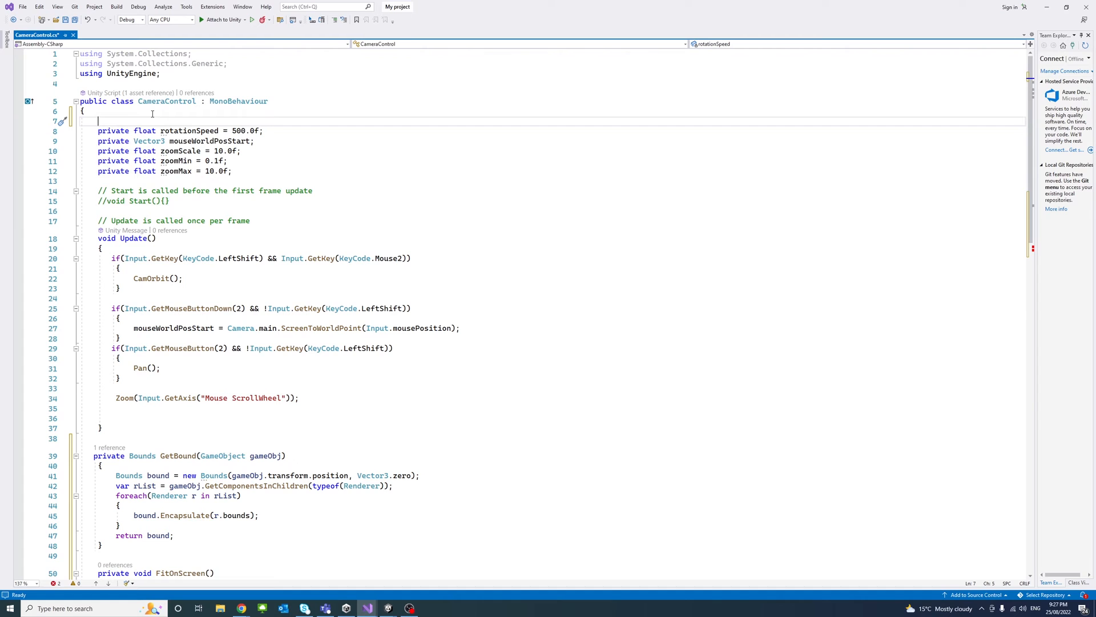
pyautogui.write('public ')
pyautogui.write('Gam')
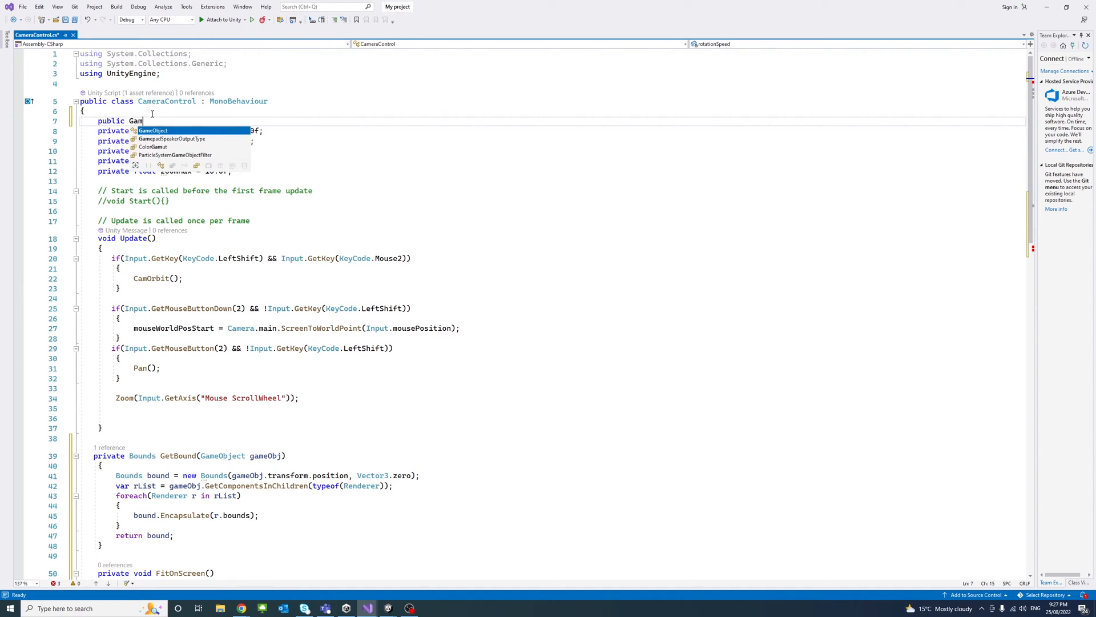
pyautogui.press('Tab')
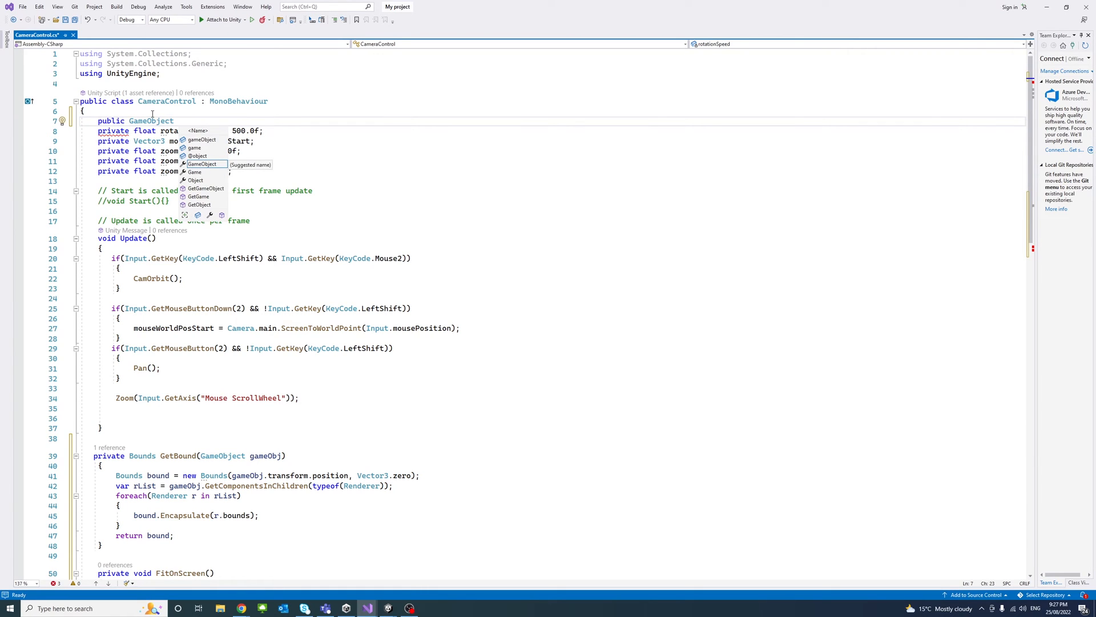
pyautogui.write('model')
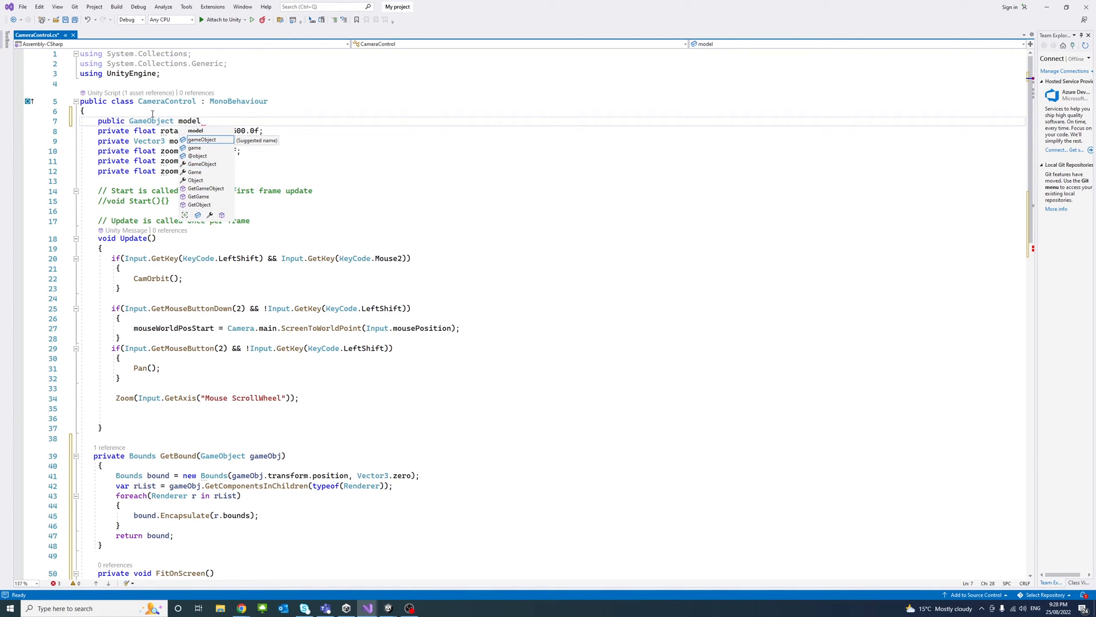
pyautogui.write(';')
pyautogui.scroll(-2, 212, 109)
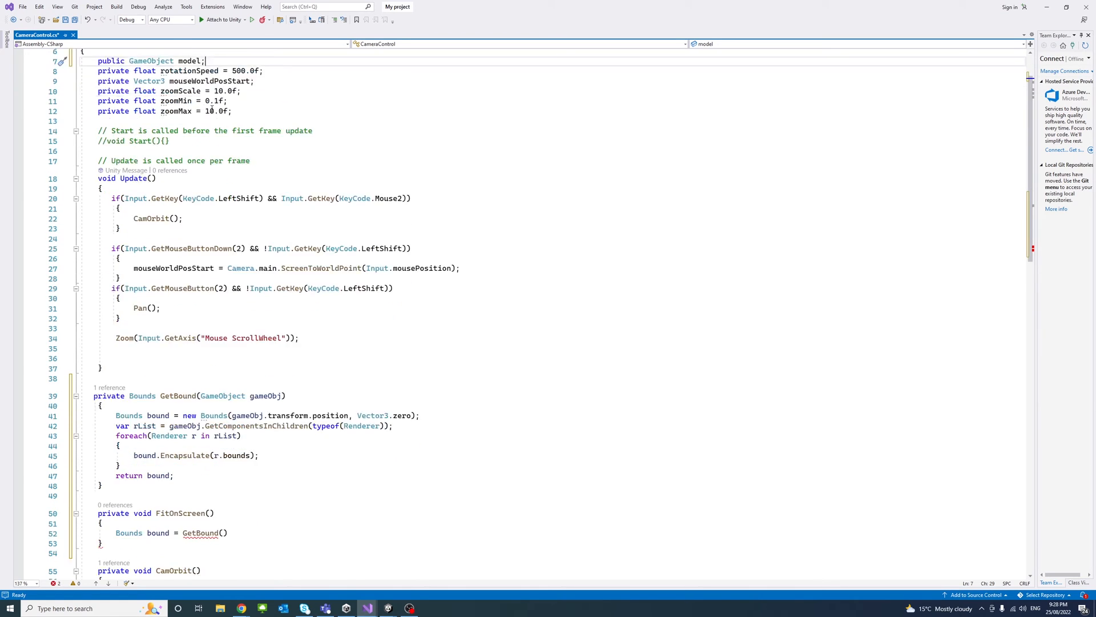
pyautogui.scroll(1, 211, 109)
pyautogui.scroll(-3, 218, 109)
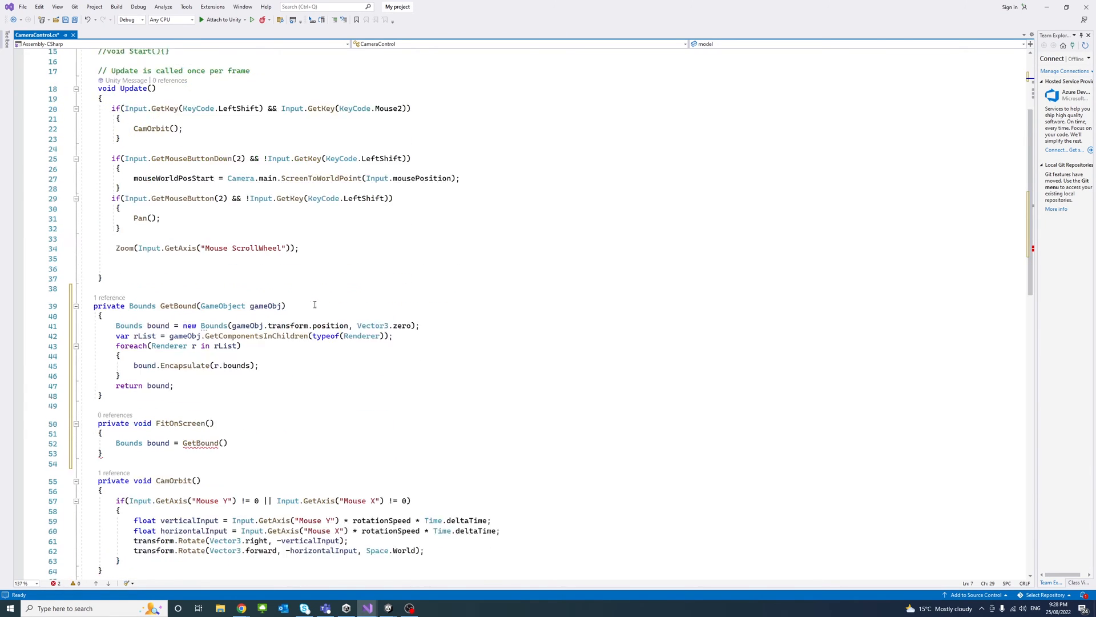
pyautogui.scroll(-2, 217, 257)
# Pass model to GetBound and store 'Vector3 boundSize = bound.size;' in FitOnScreen
pyautogui.click(229, 383)
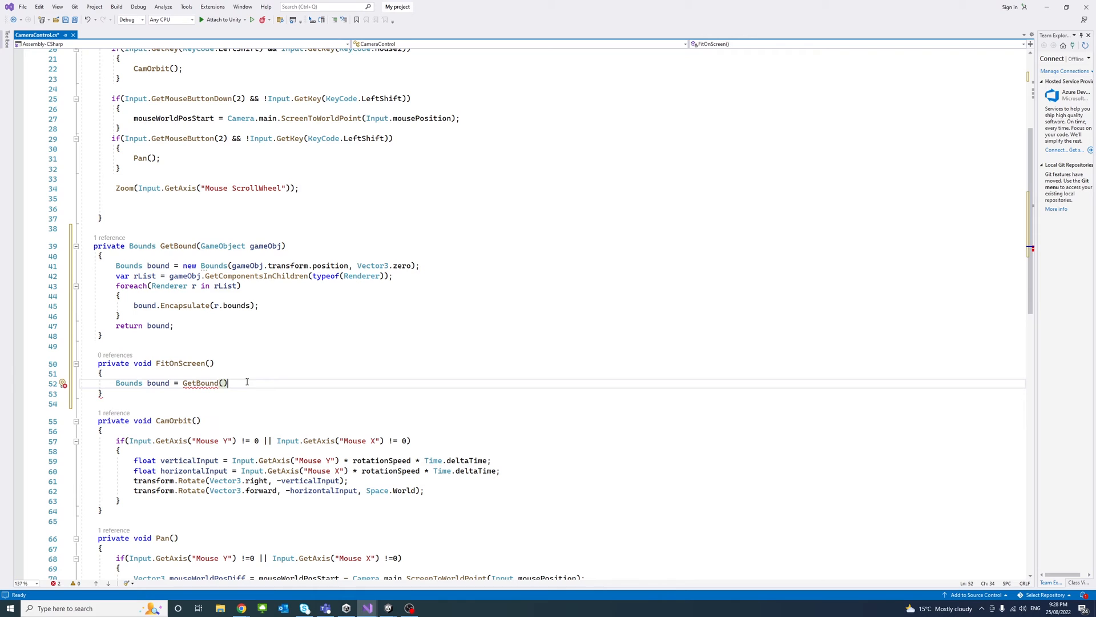
pyautogui.press('Left')
pyautogui.write('mode')
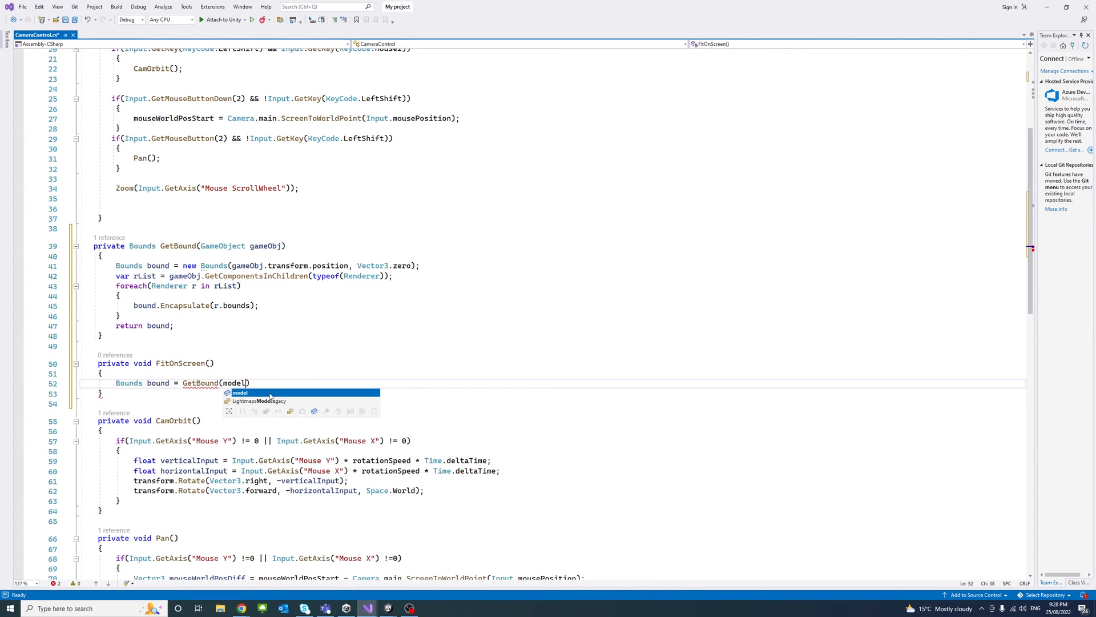
pyautogui.write('l);')
pyautogui.press('Return')
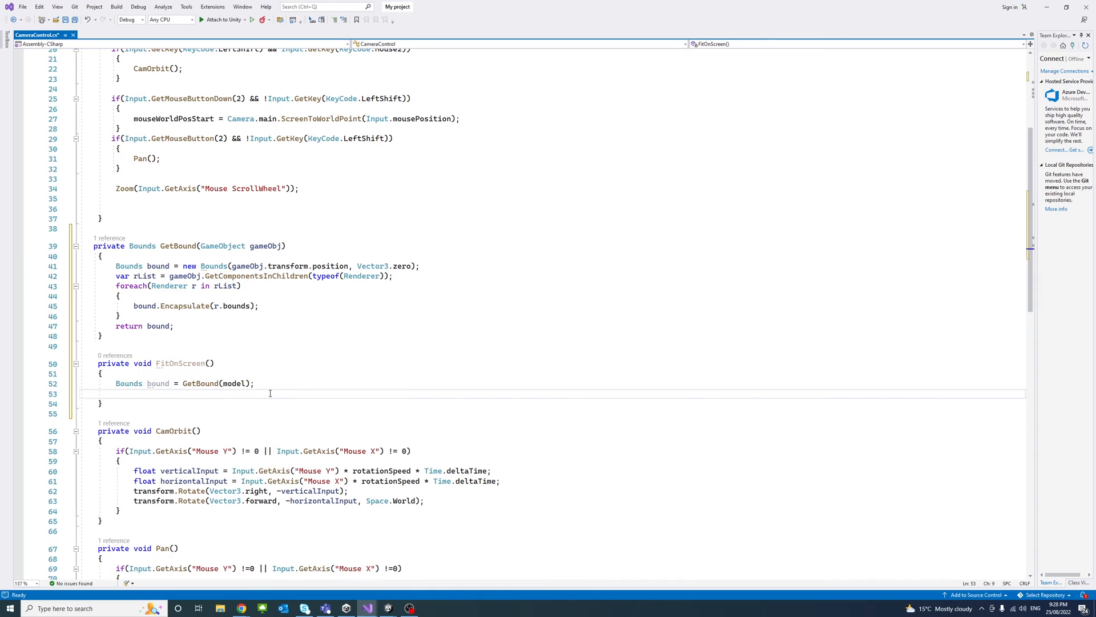
pyautogui.write('Vec')
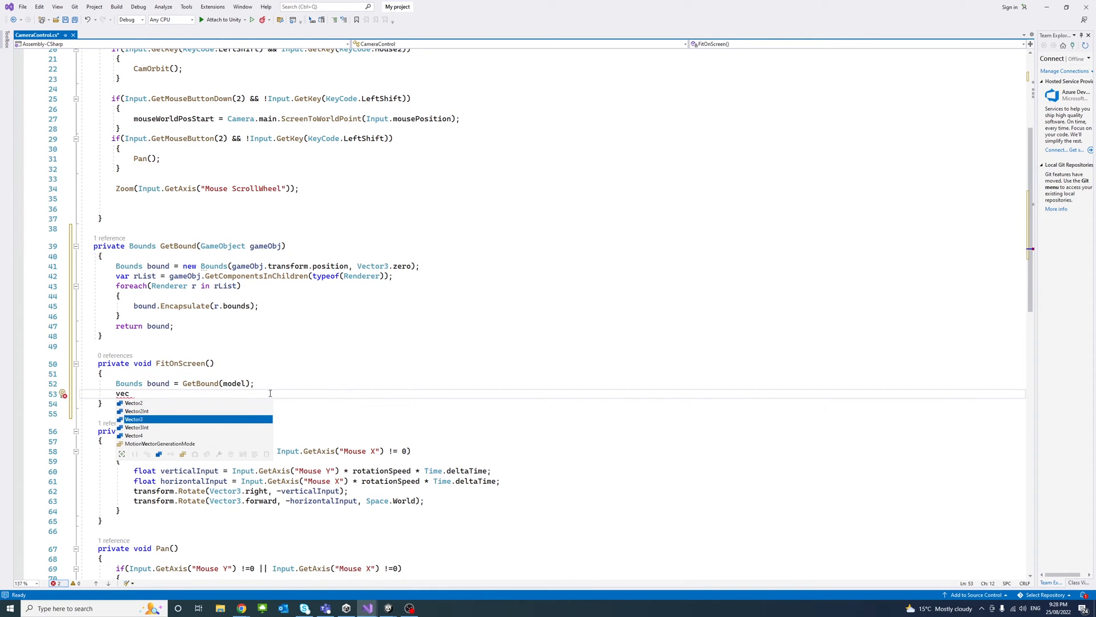
pyautogui.press('Tab')
pyautogui.write('b')
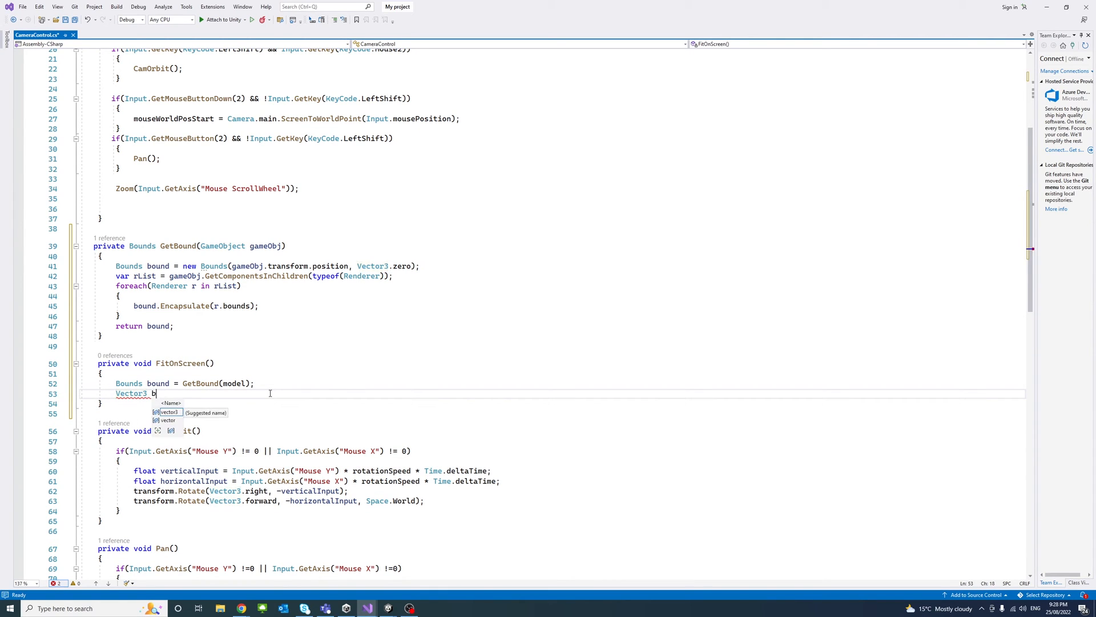
pyautogui.write('oundSize')
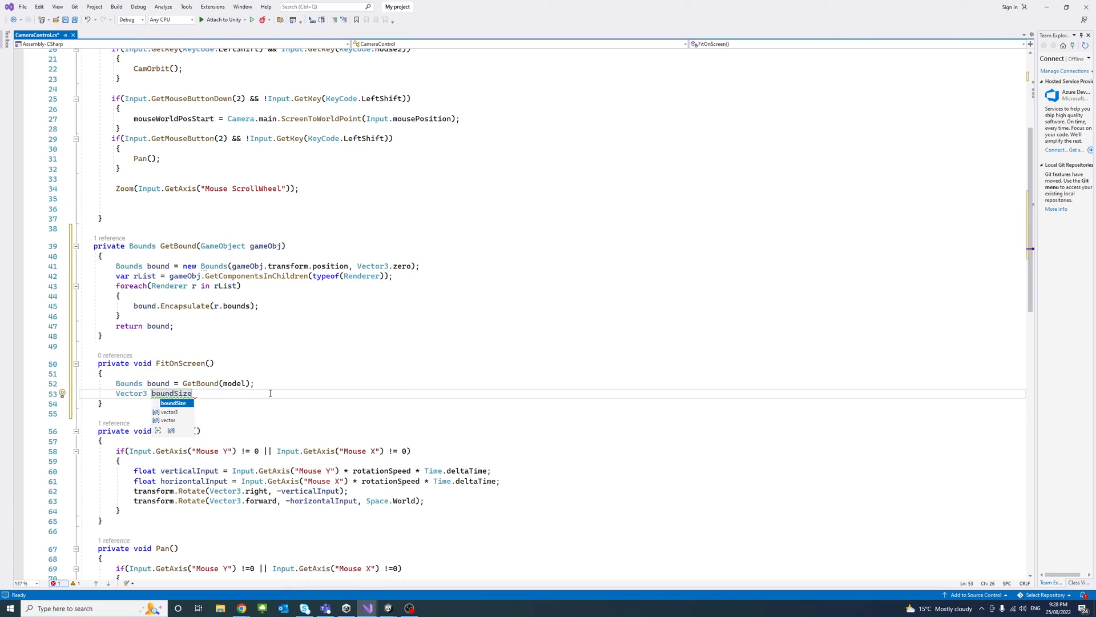
pyautogui.write(' = bound.S')
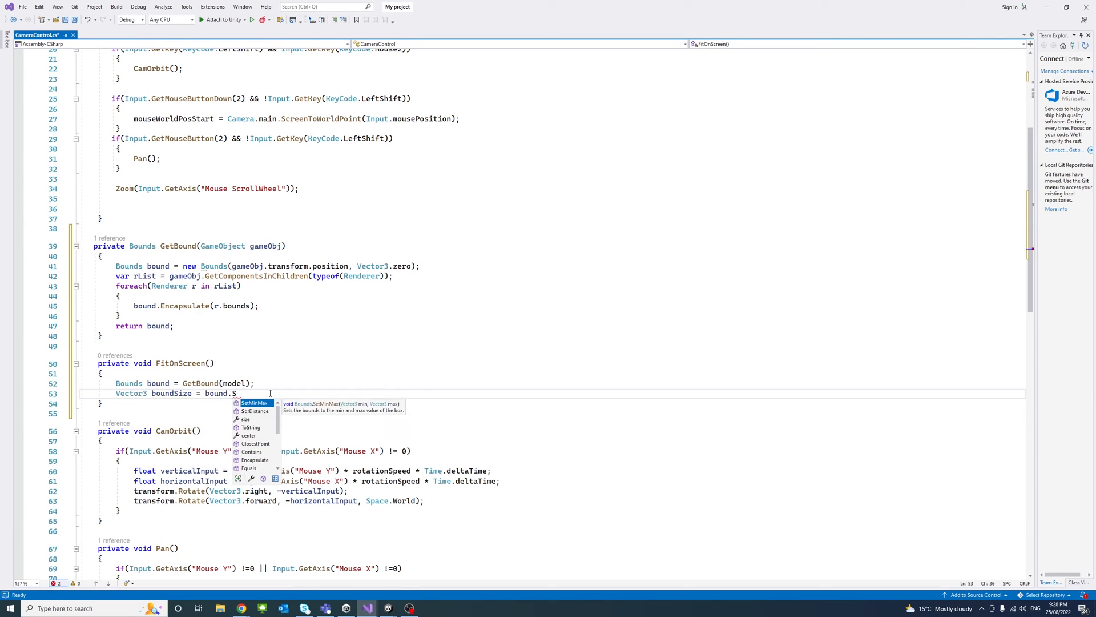
pyautogui.write('ize;')
# Compute 'float diagonal = Mathf.Sqrt' of boundSize.x², y² and z² summed, then start the next line
pyautogui.press('Return')
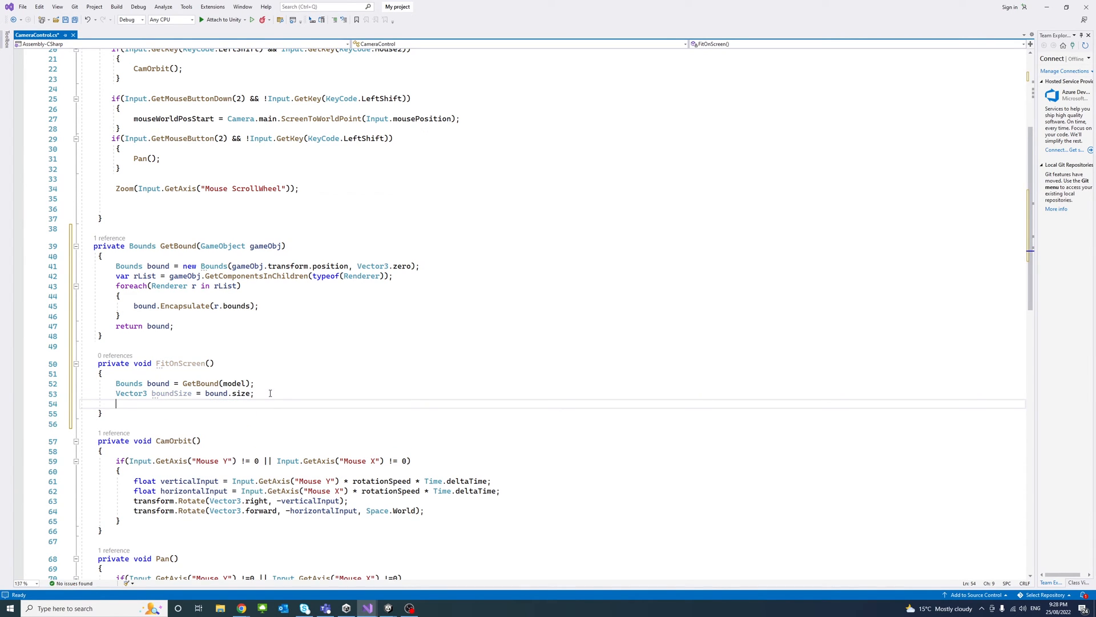
pyautogui.write('float diag')
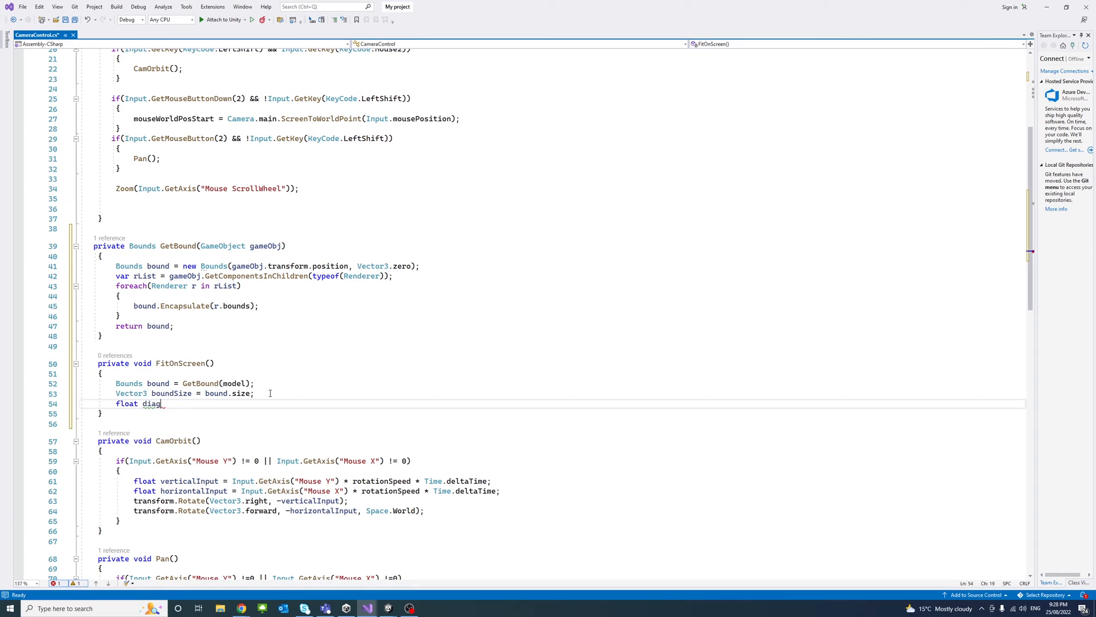
pyautogui.write('onal = Math')
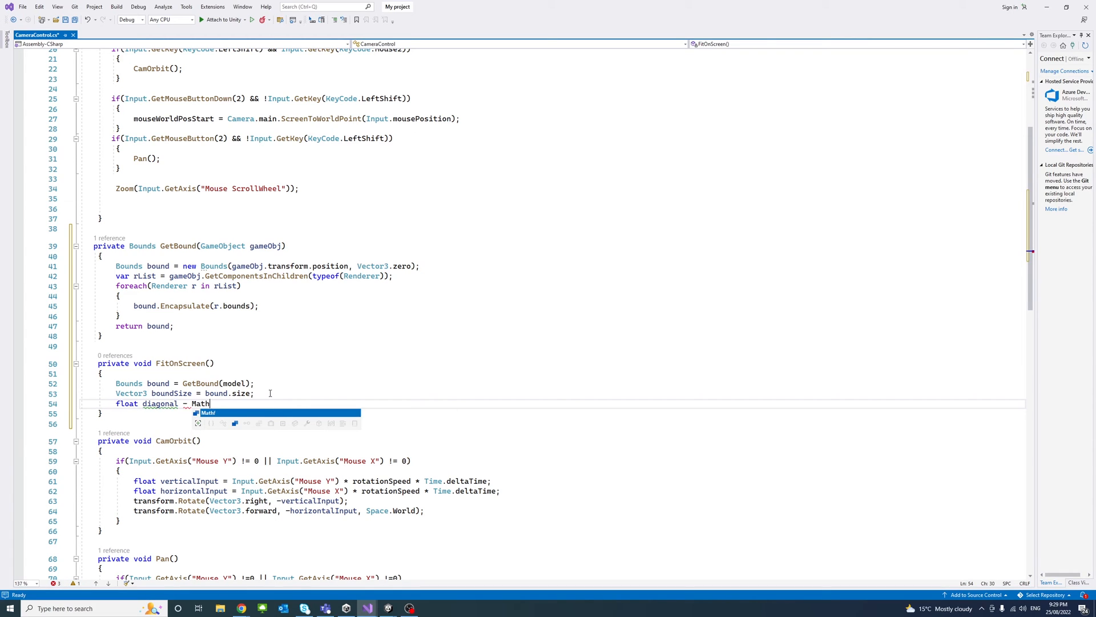
pyautogui.write('f')
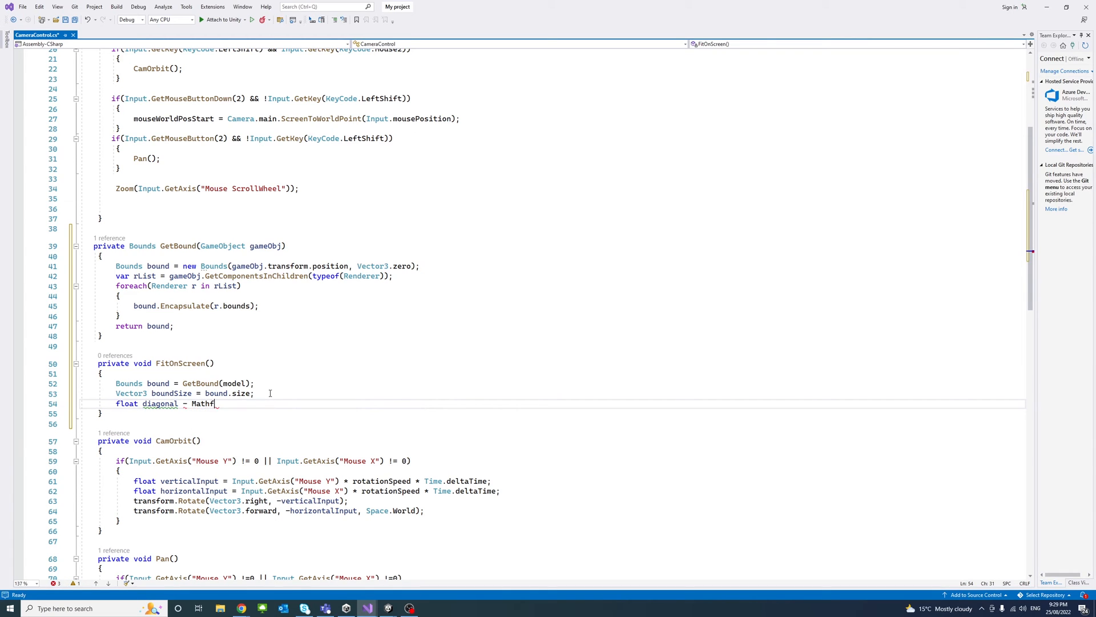
pyautogui.write('.Sqrt')
pyautogui.write('((')
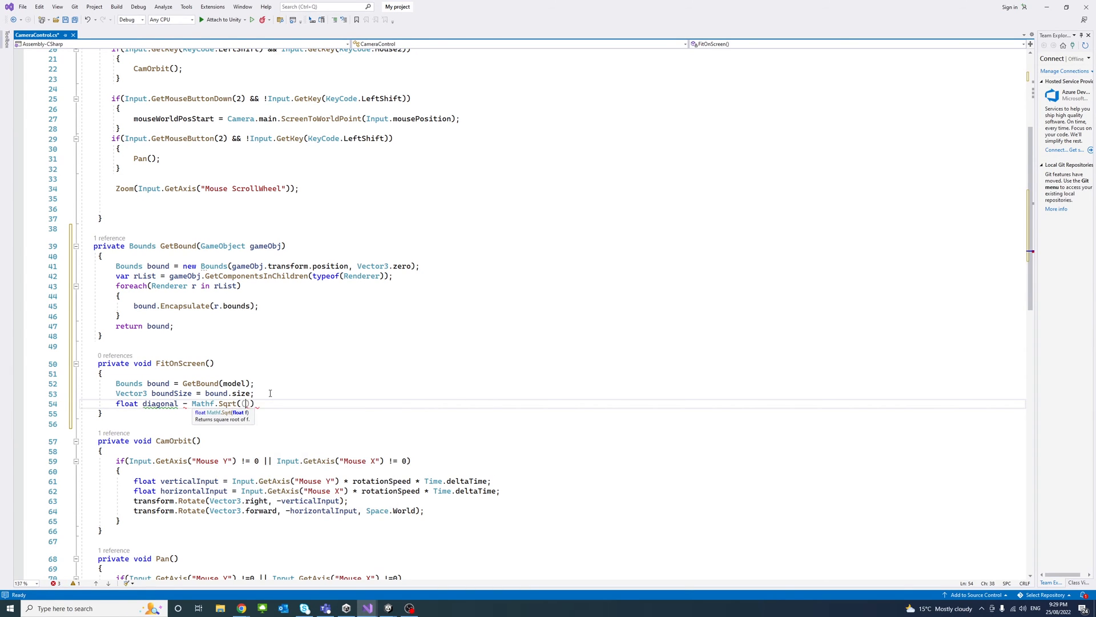
pyautogui.write('boundsS')
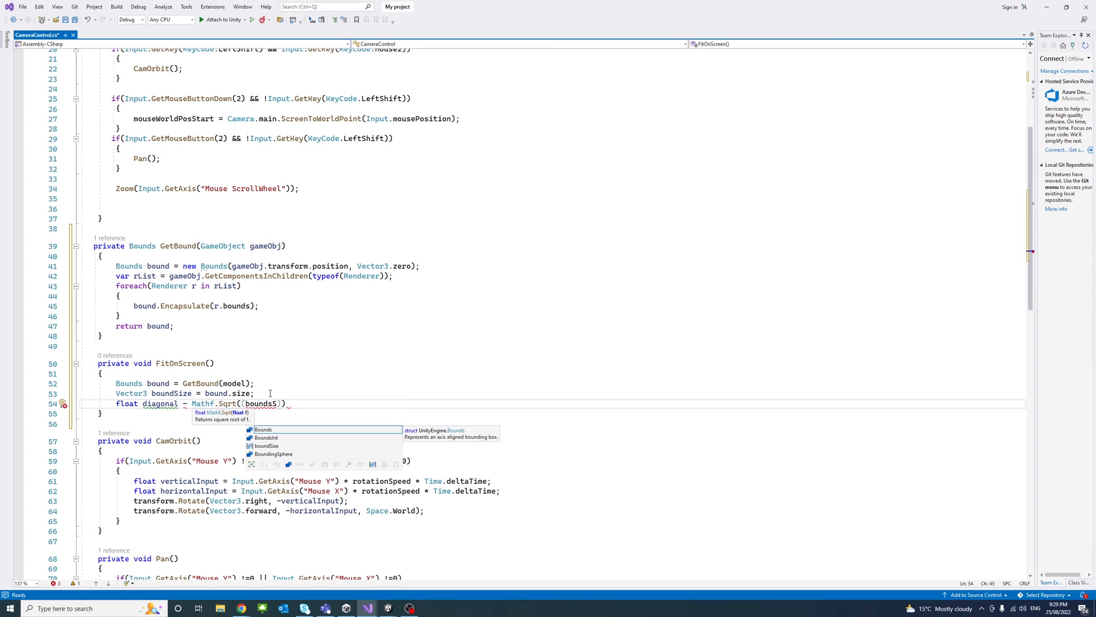
pyautogui.press('Down')
pyautogui.press('Down')
pyautogui.write('.')
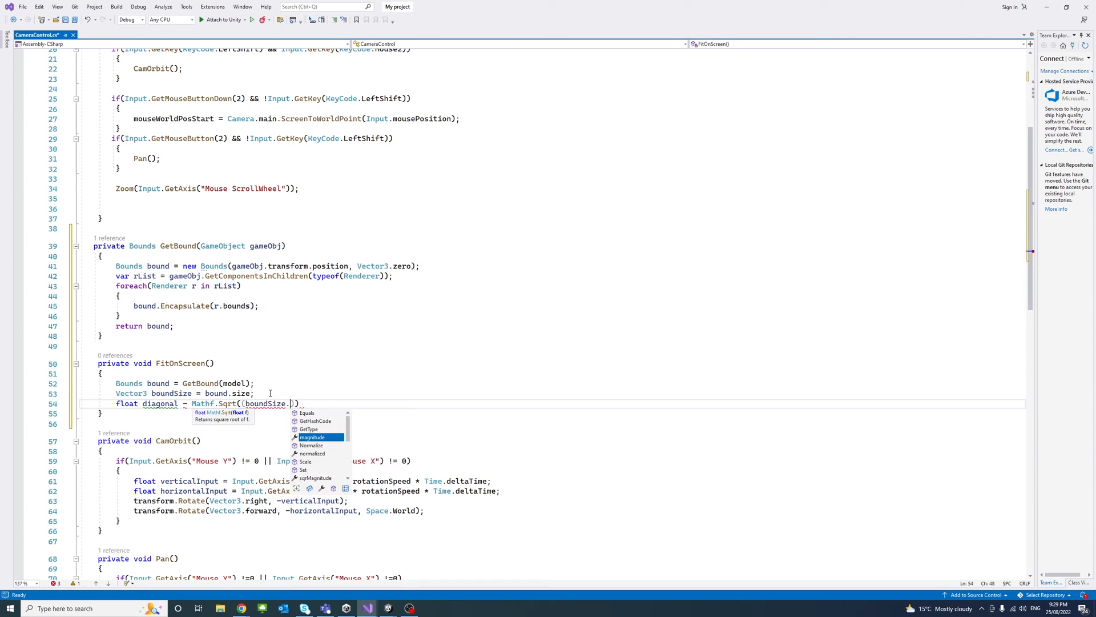
pyautogui.write('x * bou')
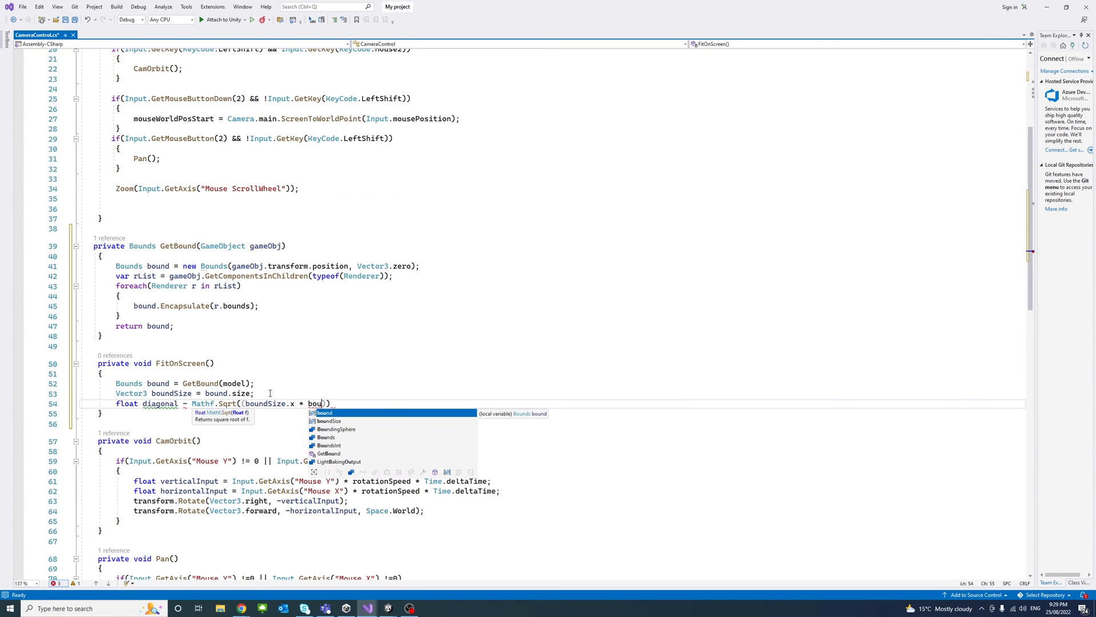
pyautogui.write('ndSize.x')
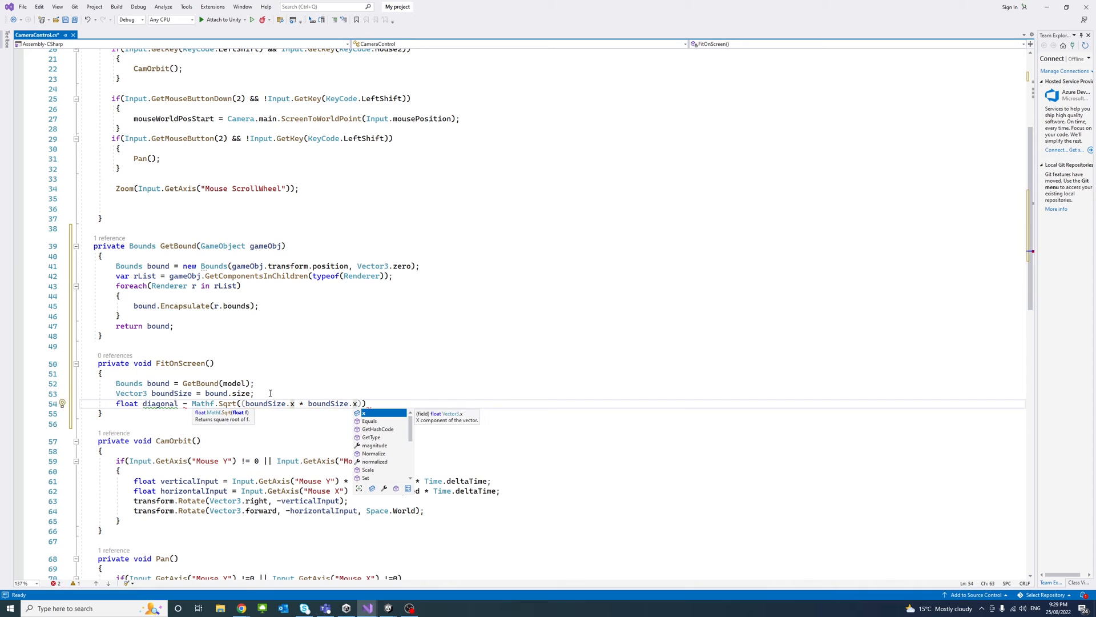
pyautogui.write(') + (')
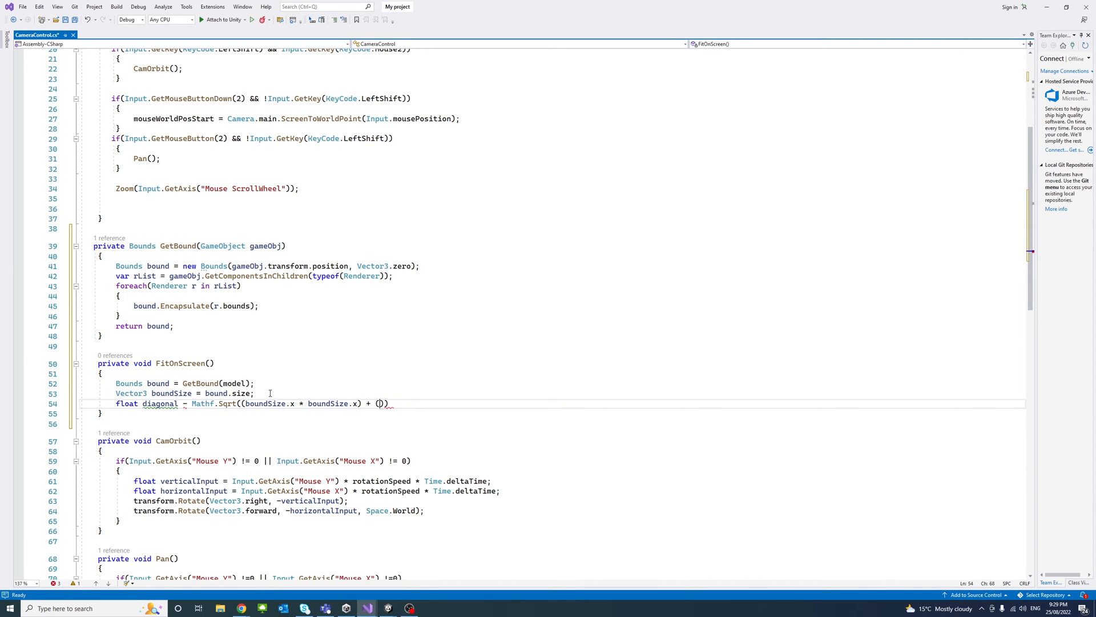
pyautogui.write('boun')
pyautogui.press('Tab')
pyautogui.write('.y * bound')
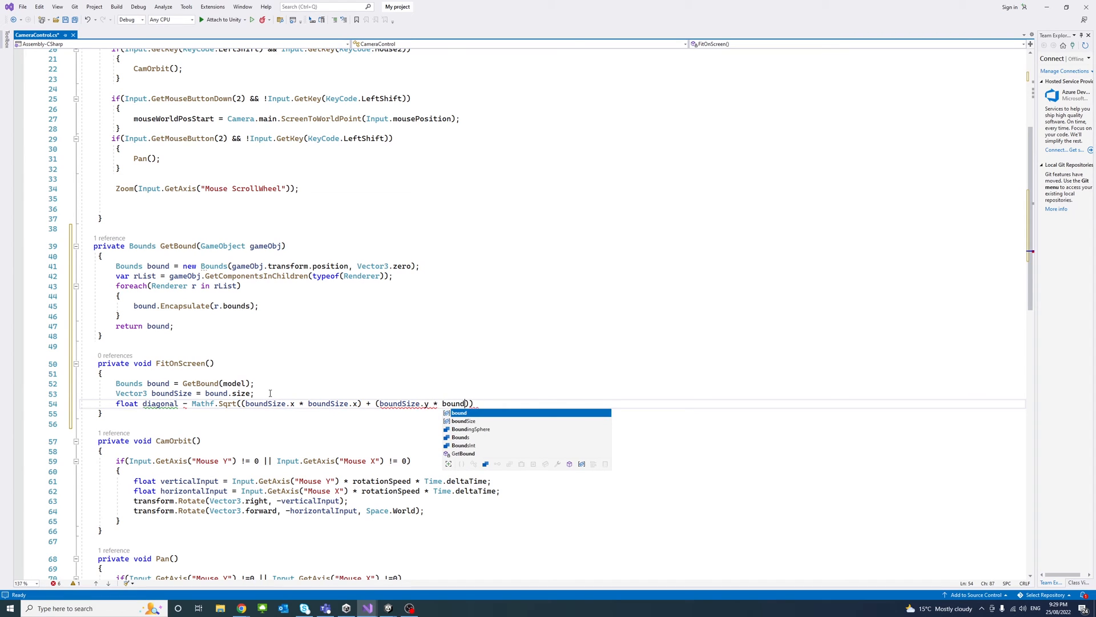
pyautogui.write('Size.y)')
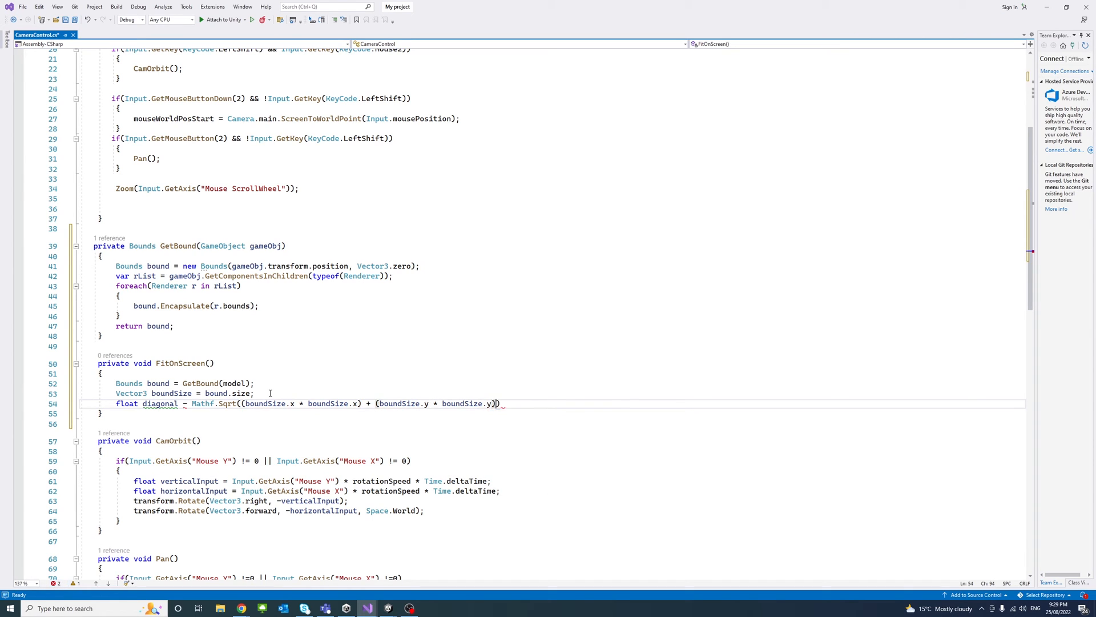
pyautogui.write(' + (bou')
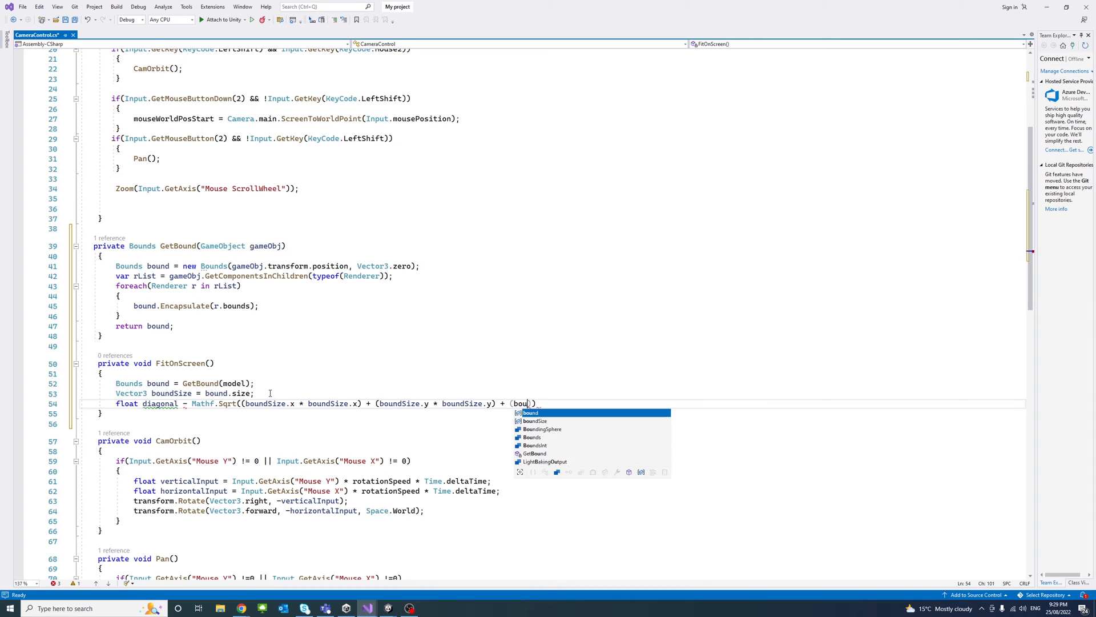
pyautogui.write('ndS')
pyautogui.press('Tab')
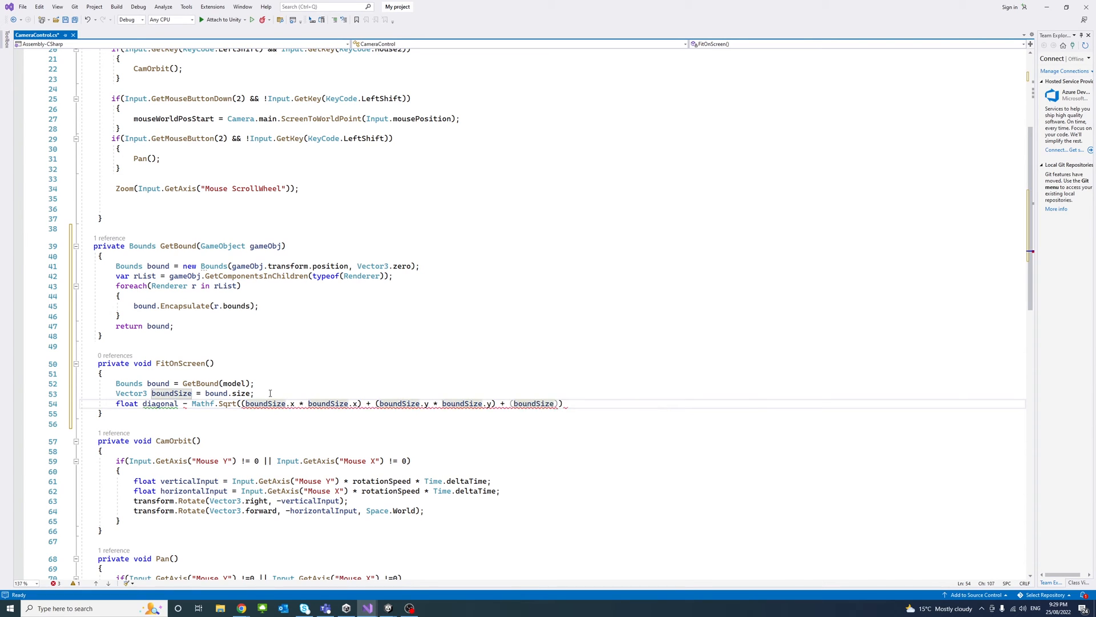
pyautogui.write('.z * boun')
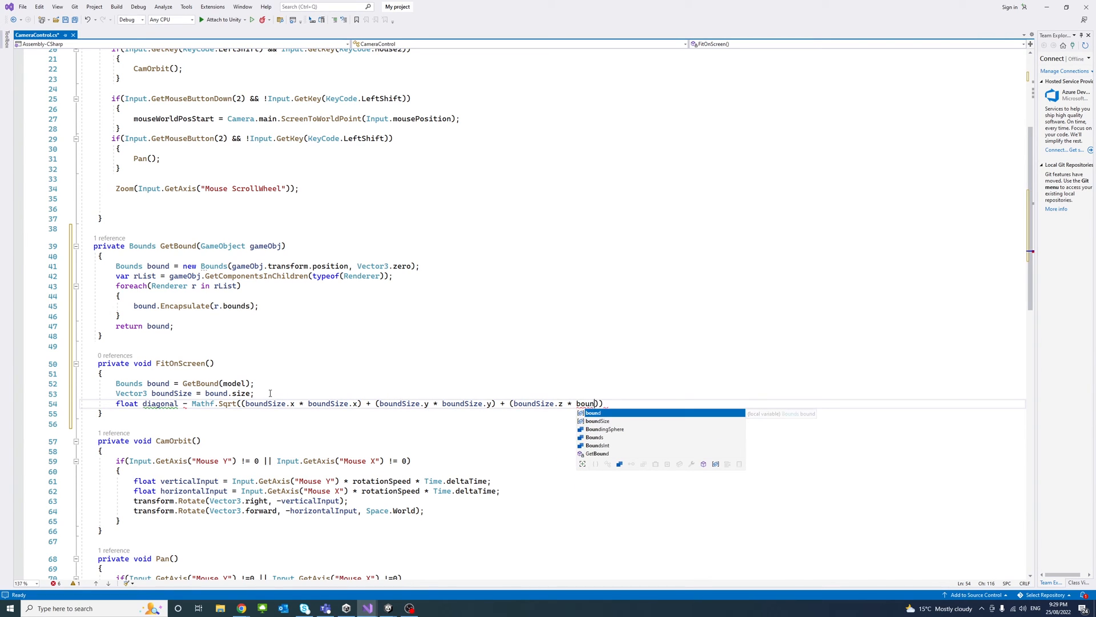
pyautogui.press('Down')
pyautogui.press('Tab')
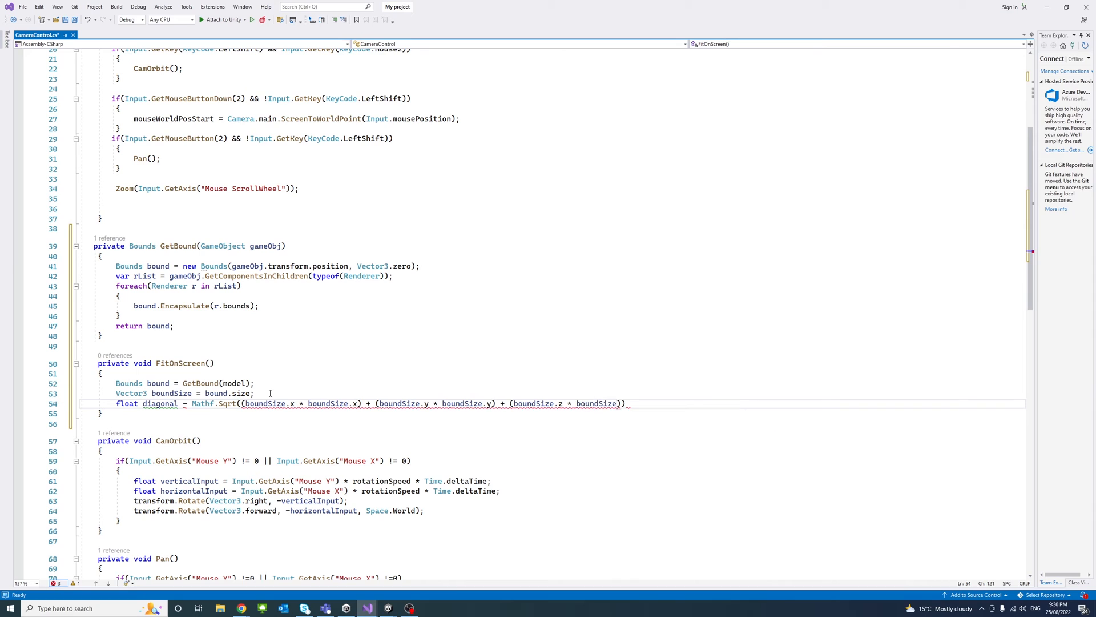
pyautogui.write('.z))')
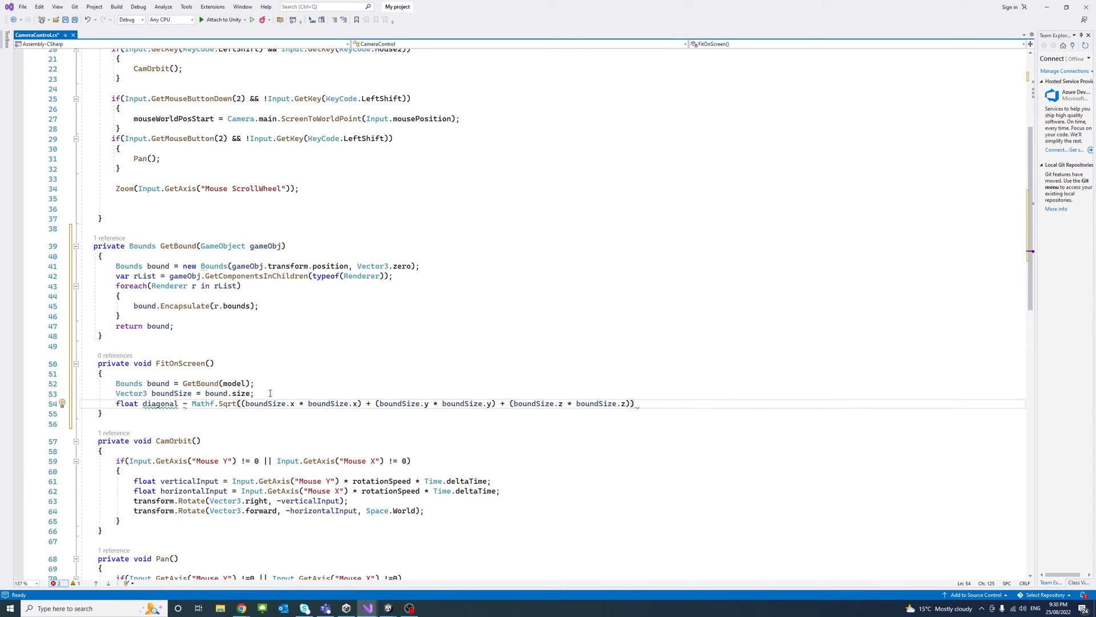
pyautogui.write(';')
pyautogui.press('Return')
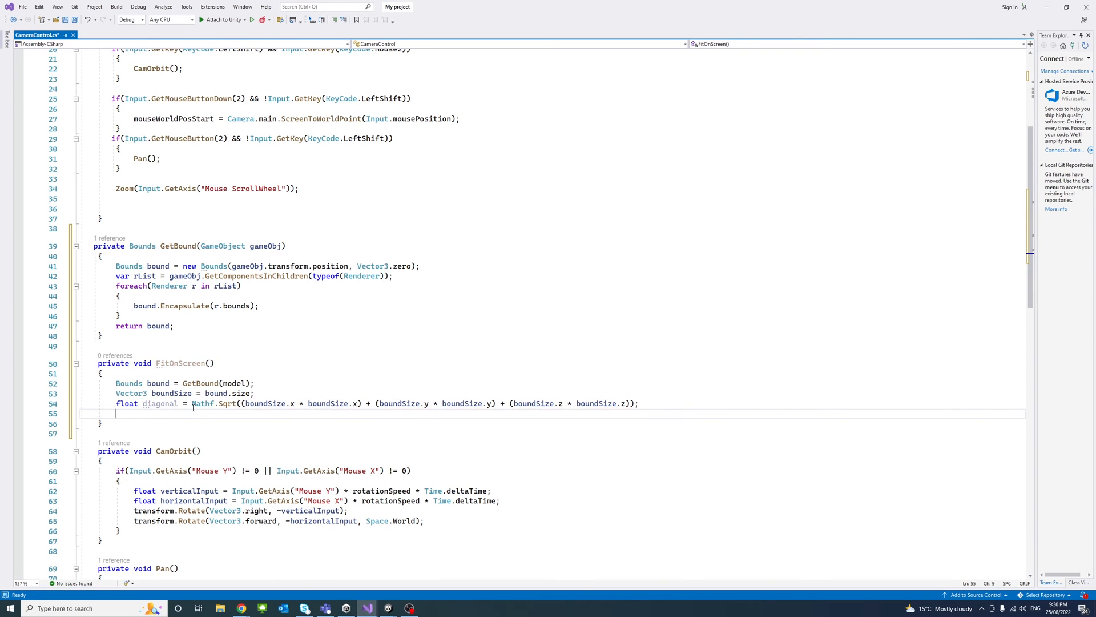
pyautogui.write('Camera.main')
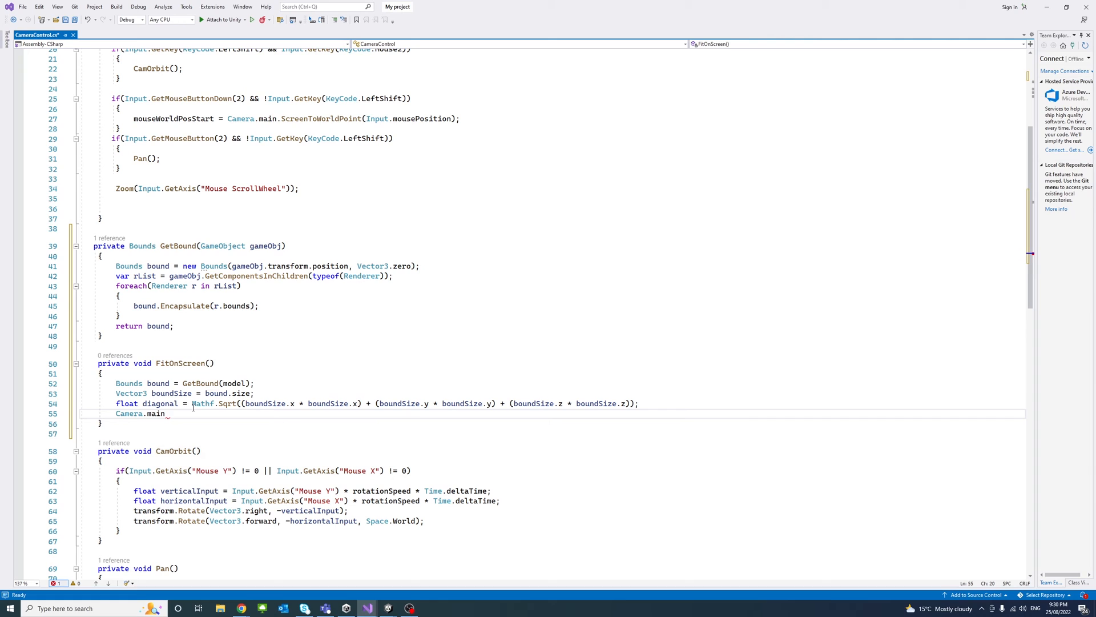
pyautogui.write('.ortho')
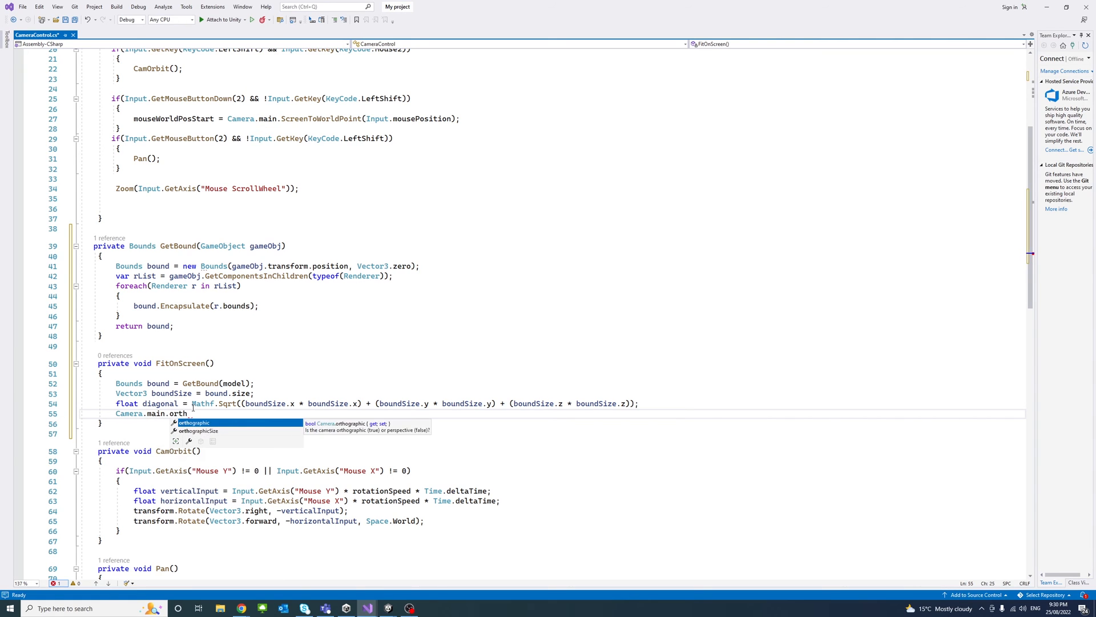
# Write Camera.main.orthographicSize = diagonal / 2.0f; and transform.position = bound.center; in FitOnScreen
pyautogui.press('Tab')
pyautogui.write('= di')
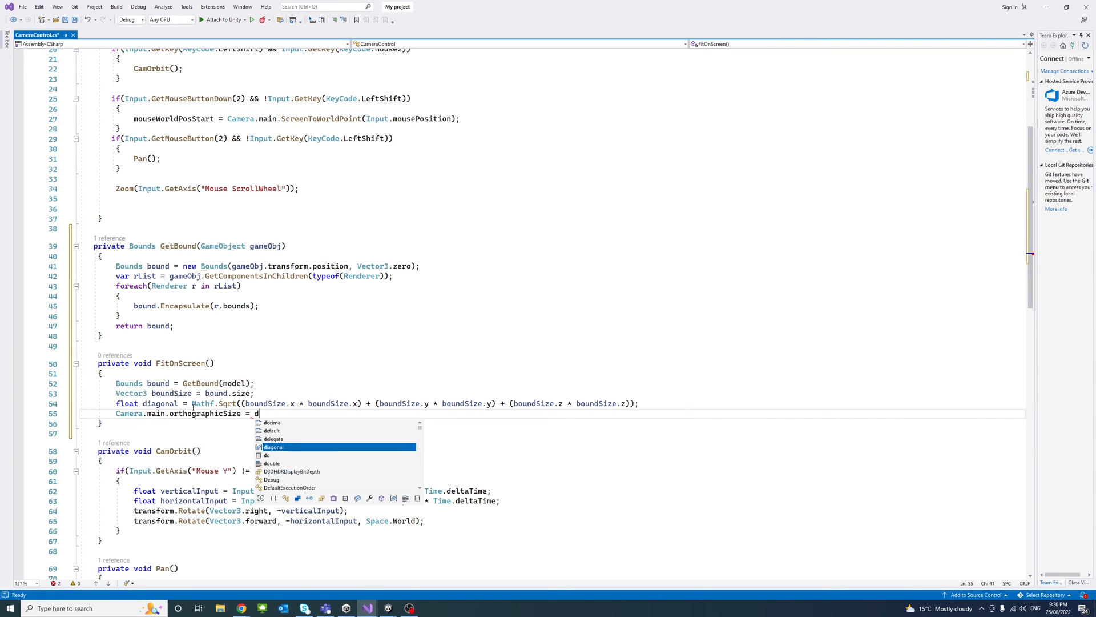
pyautogui.press('Tab')
pyautogui.write('/ 2.0')
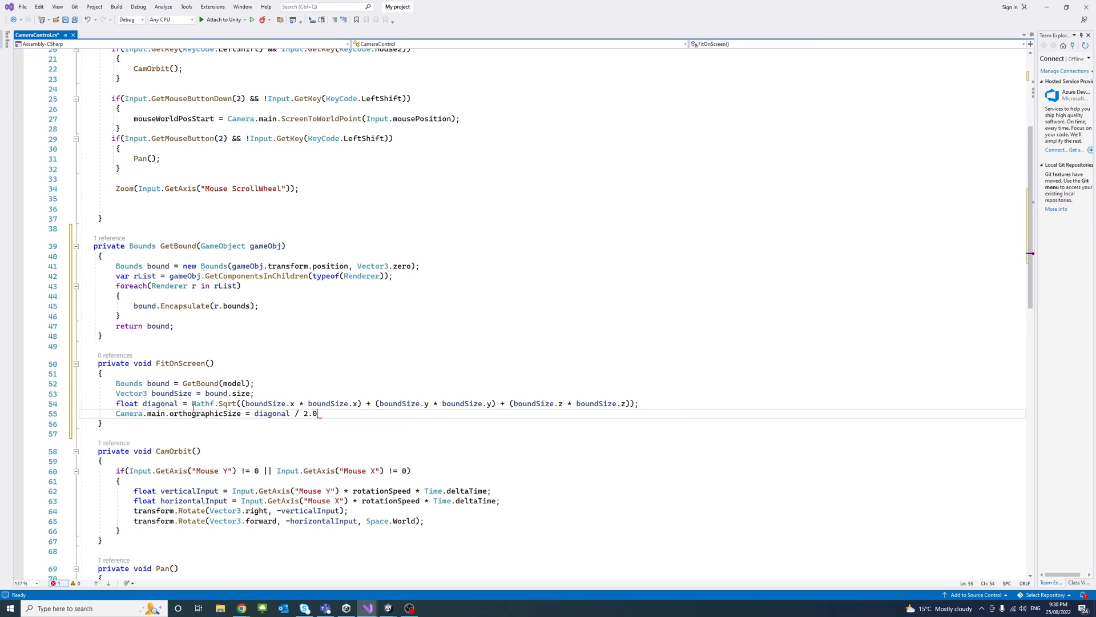
pyautogui.write('f;')
pyautogui.press('Return')
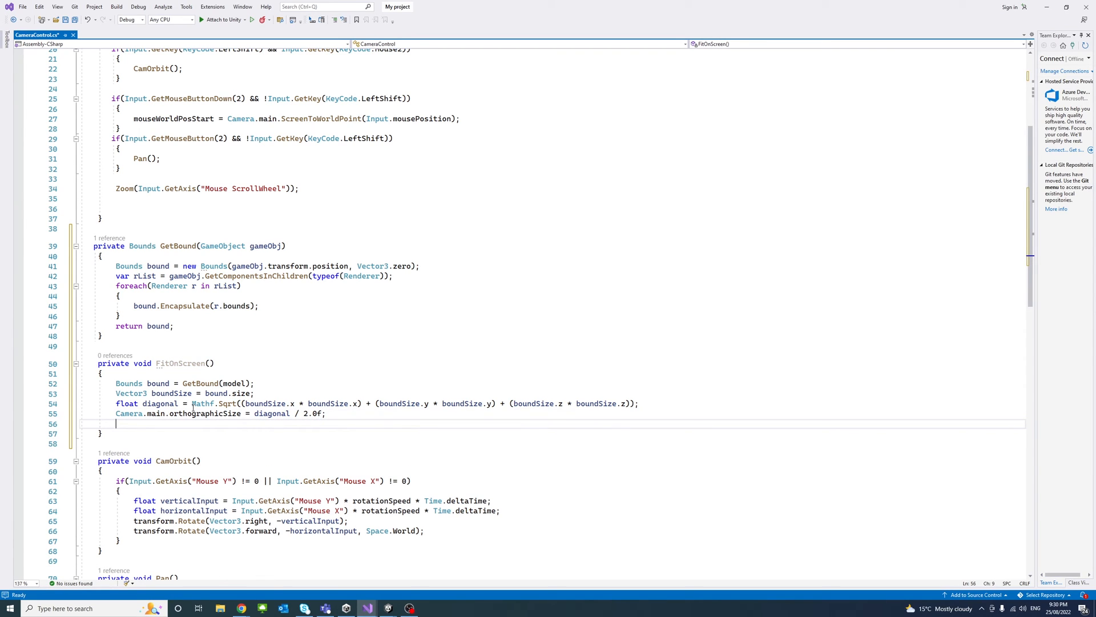
pyautogui.write('tra')
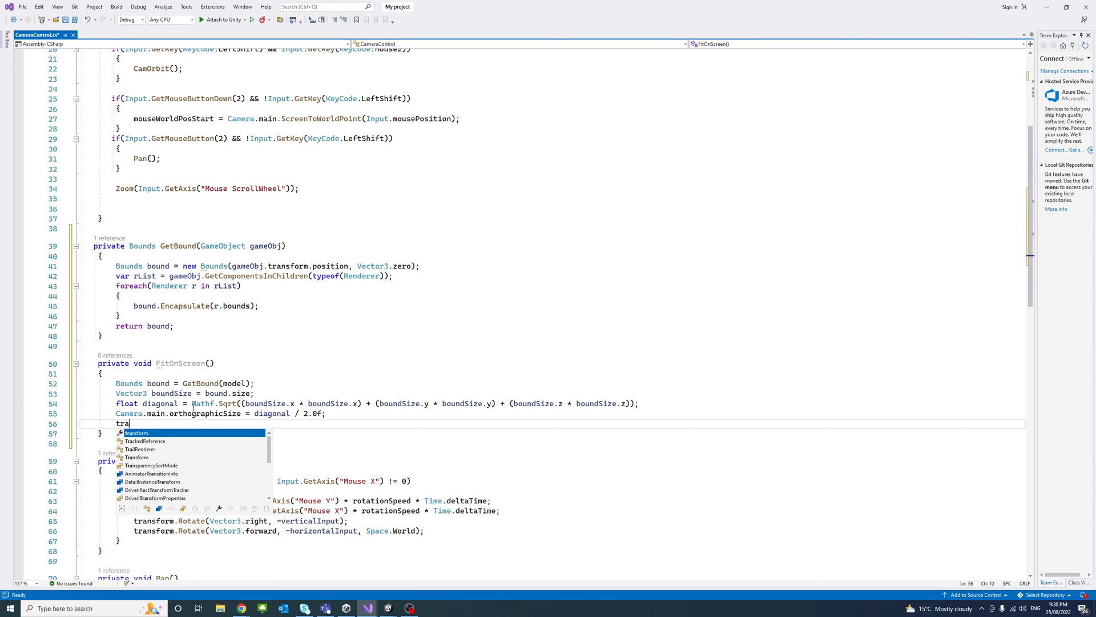
pyautogui.press('Tab')
pyautogui.write('.po')
pyautogui.press('Tab')
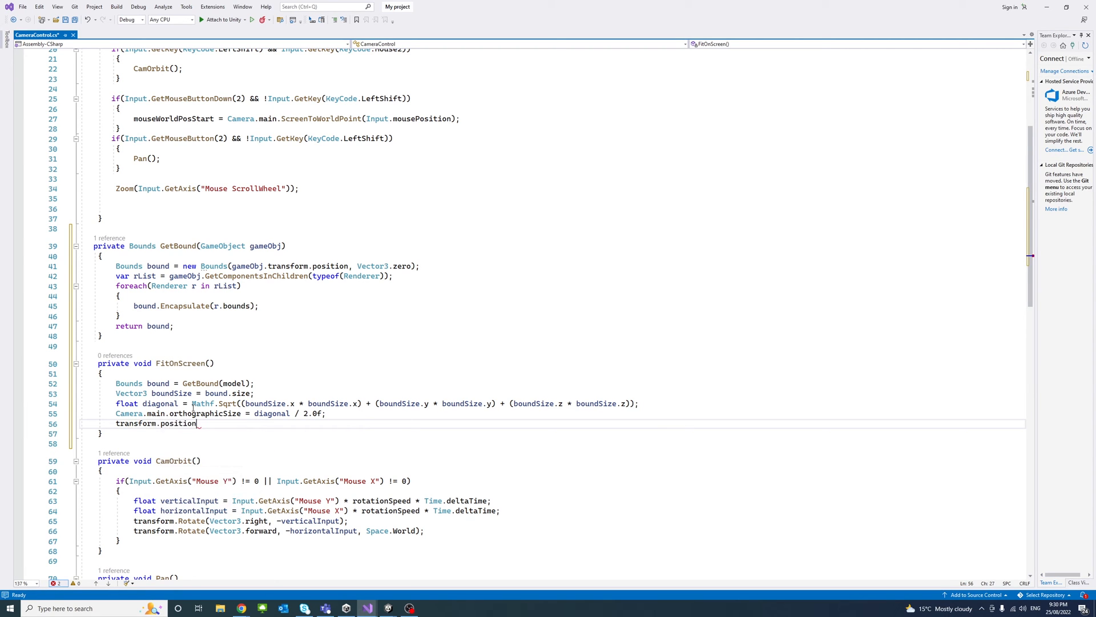
pyautogui.write(' = bound.')
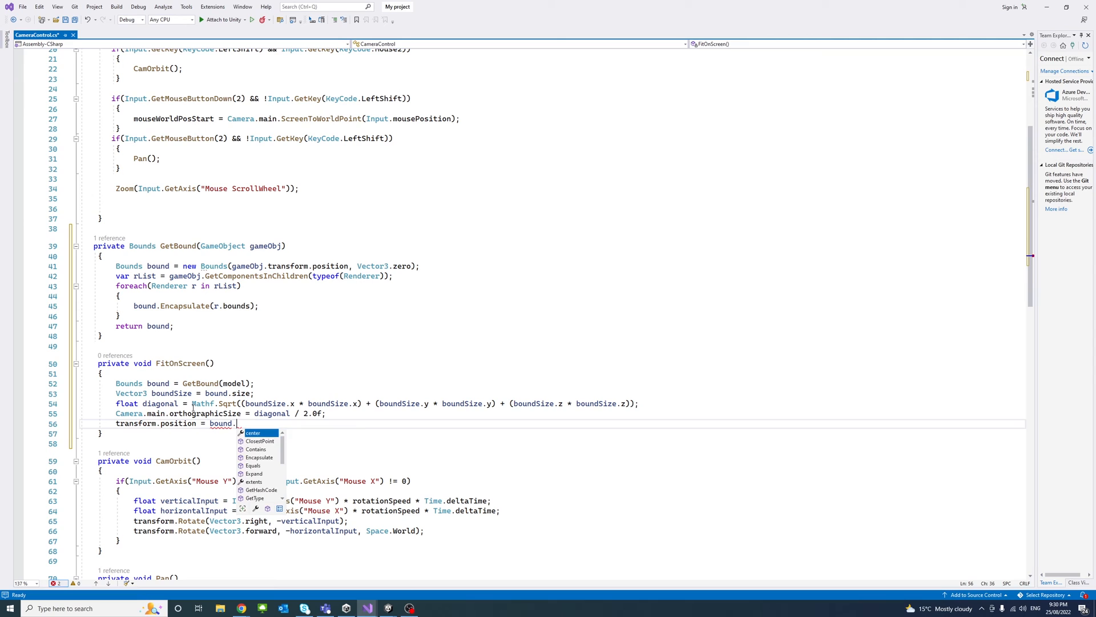
pyautogui.write('ce')
pyautogui.press('Tab')
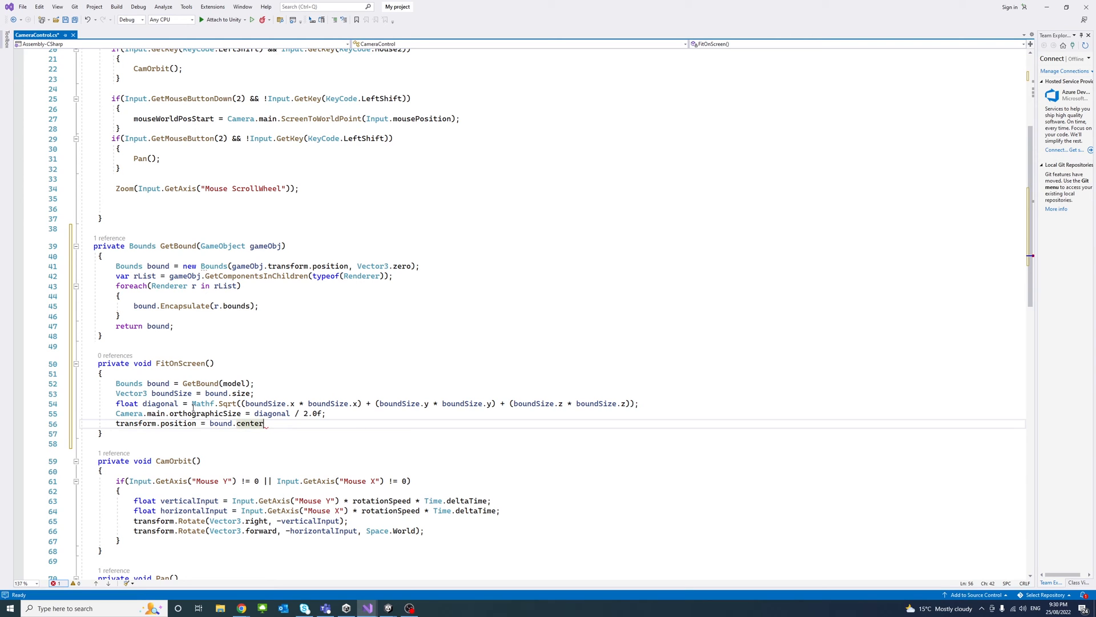
pyautogui.write(';')
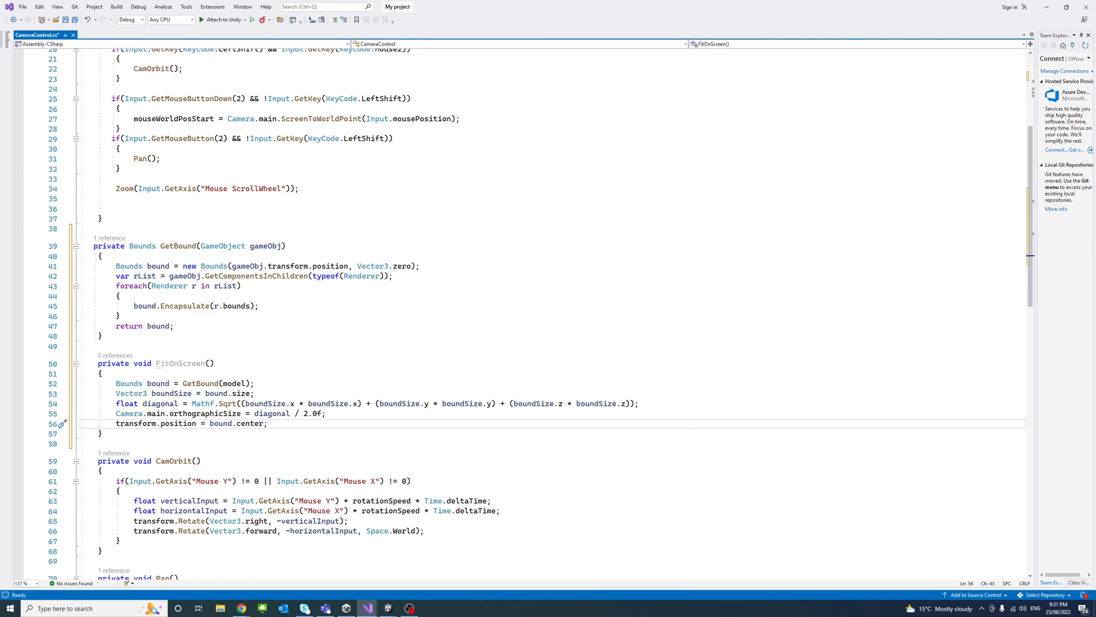
pyautogui.scroll(2, 435, 255)
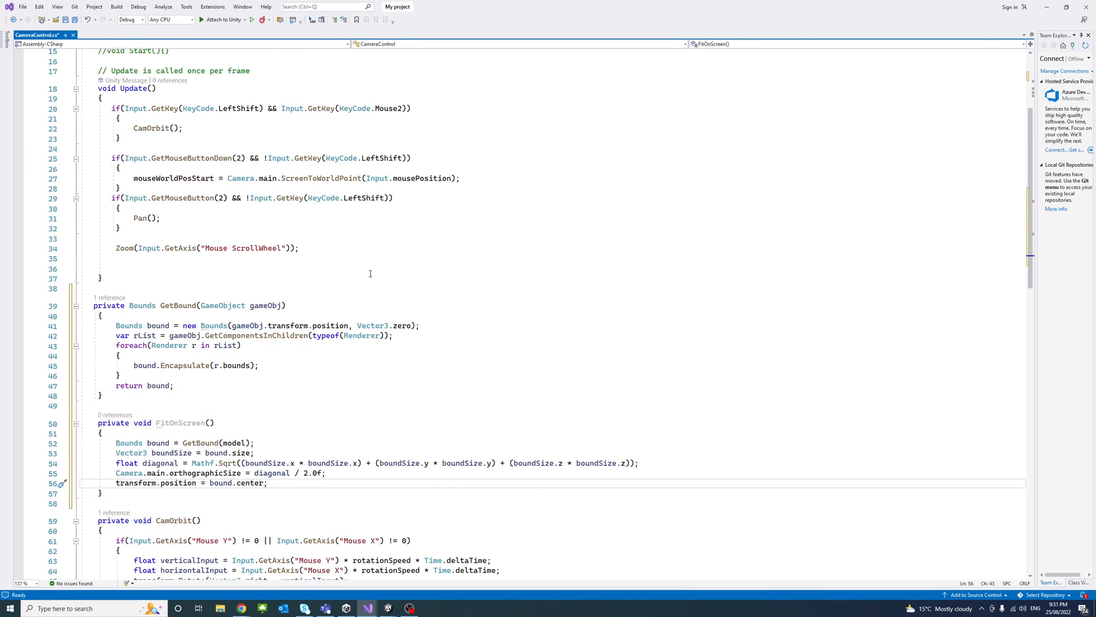
pyautogui.scroll(5, 370, 273)
pyautogui.scroll(-3, 371, 272)
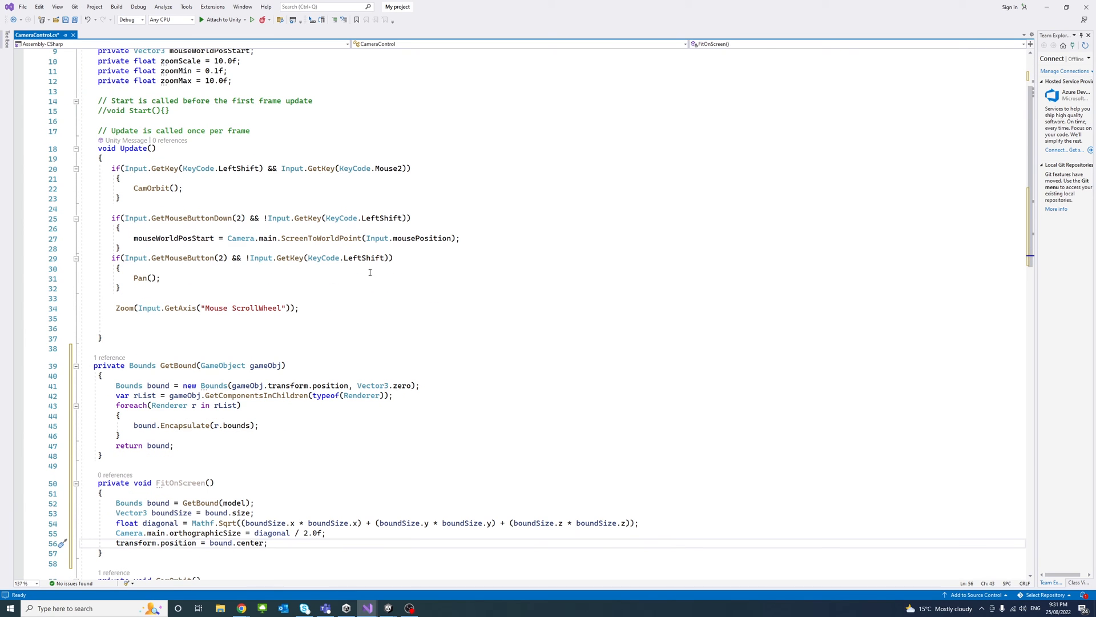
pyautogui.scroll(1, 343, 266)
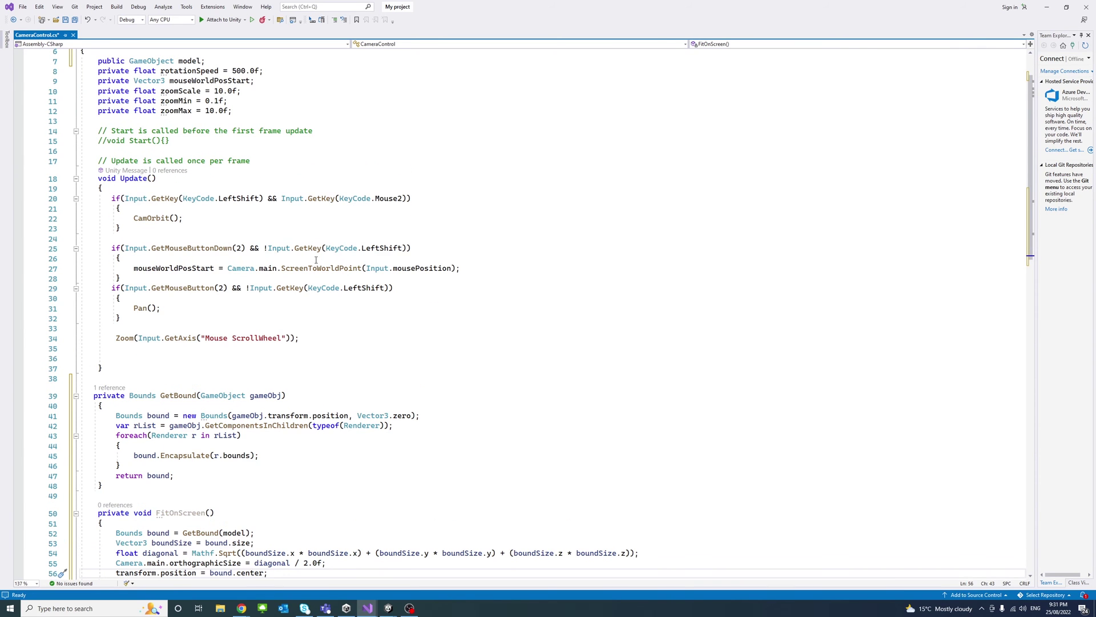
# Add an if condition in Update checking Input.GetKey for KeyCode.LeftControl and KeyCode.F
pyautogui.click(156, 188)
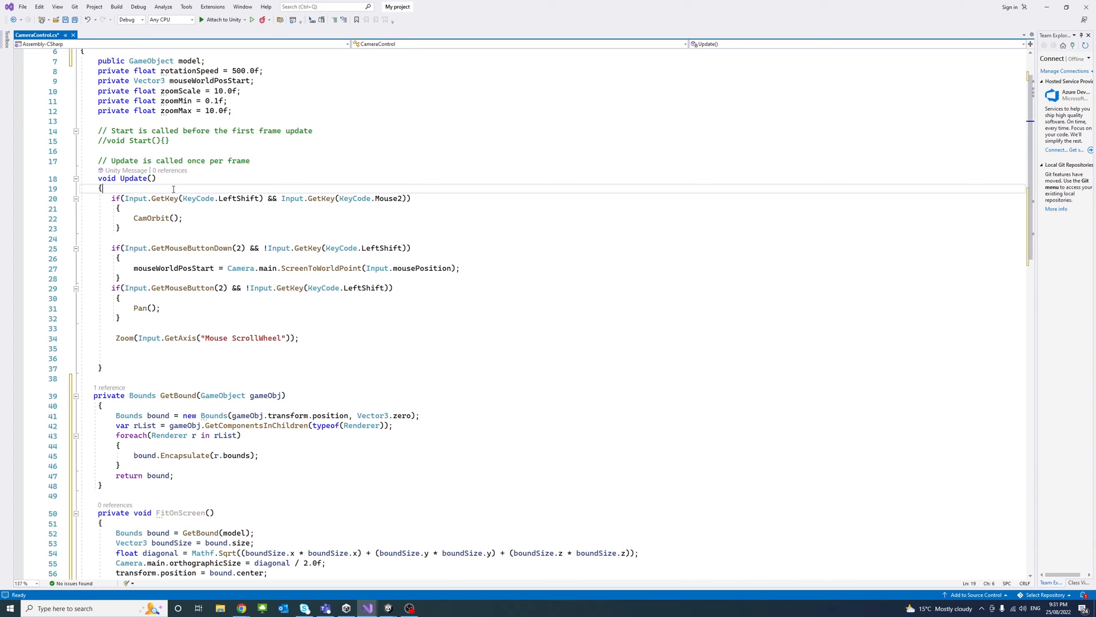
pyautogui.press('Return')
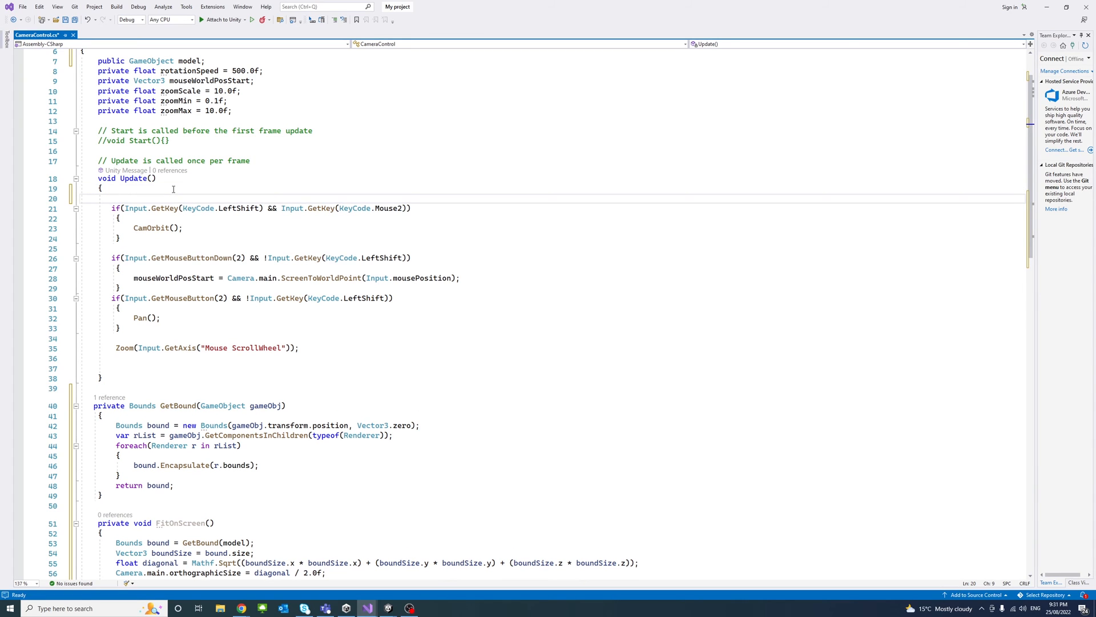
pyautogui.write('if(In')
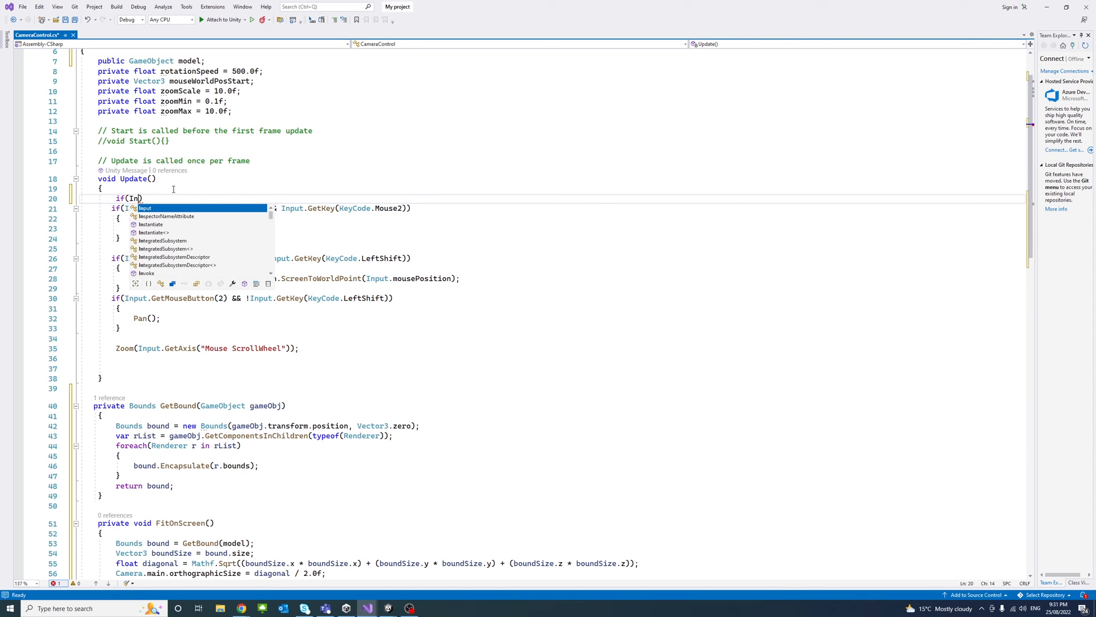
pyautogui.press('Tab')
pyautogui.write('.Get')
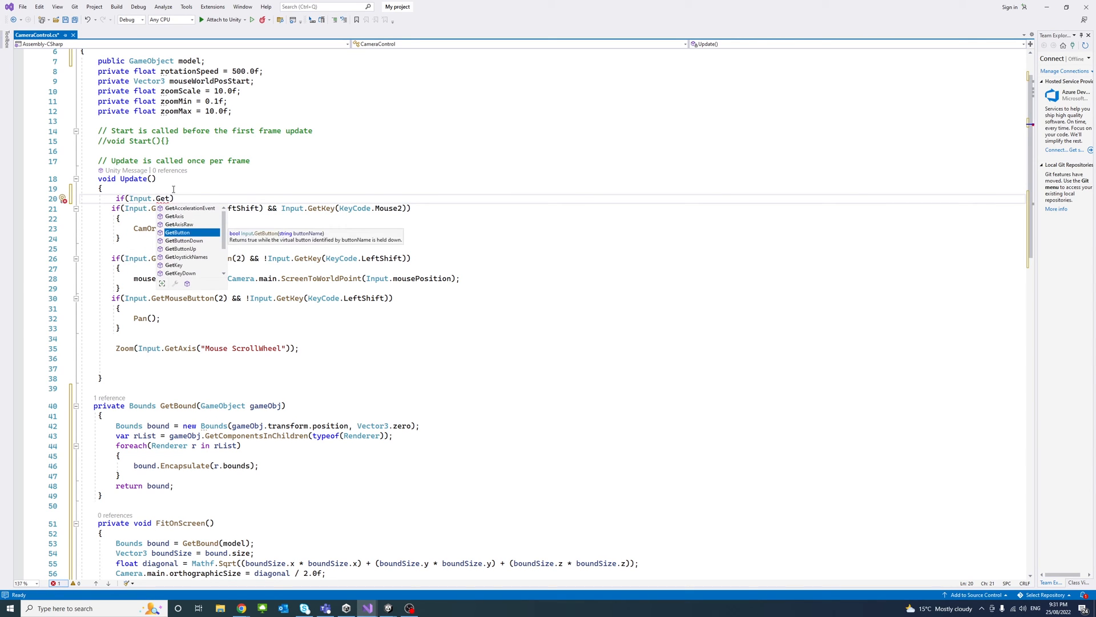
pyautogui.write('Key(')
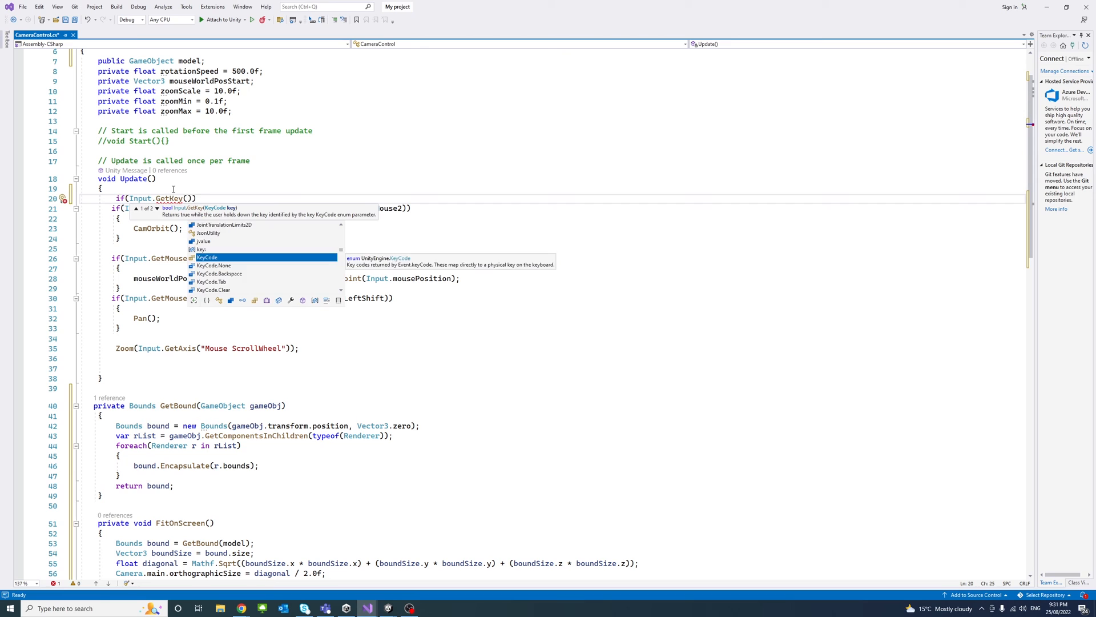
pyautogui.write('KeyC')
pyautogui.press('Tab')
pyautogui.write('.')
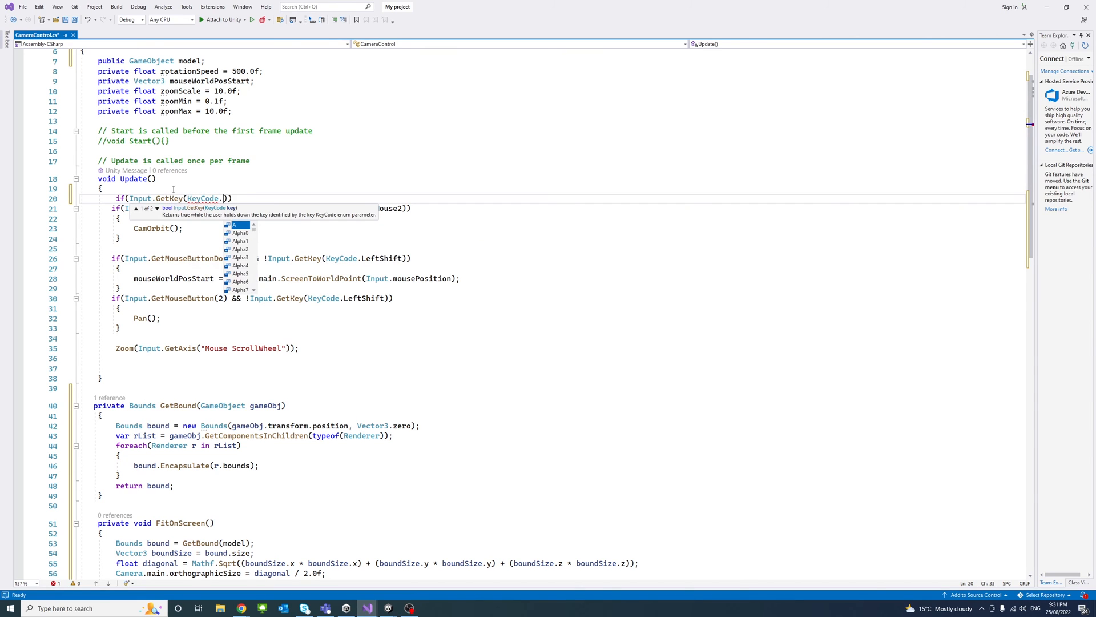
pyautogui.write('leftC')
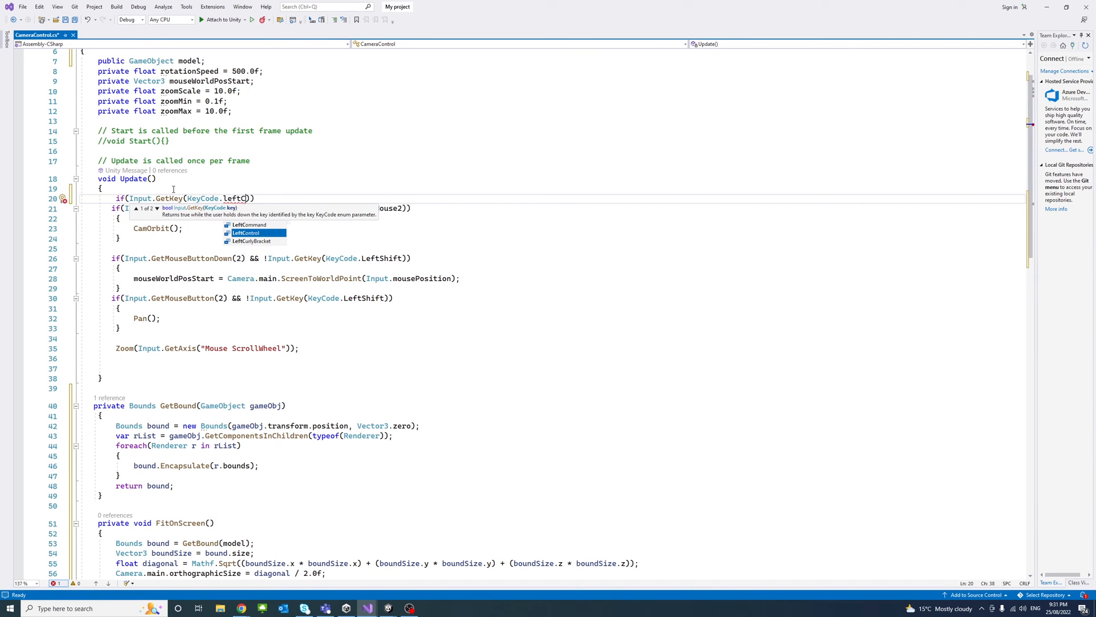
pyautogui.press('Tab')
pyautogui.press('Right')
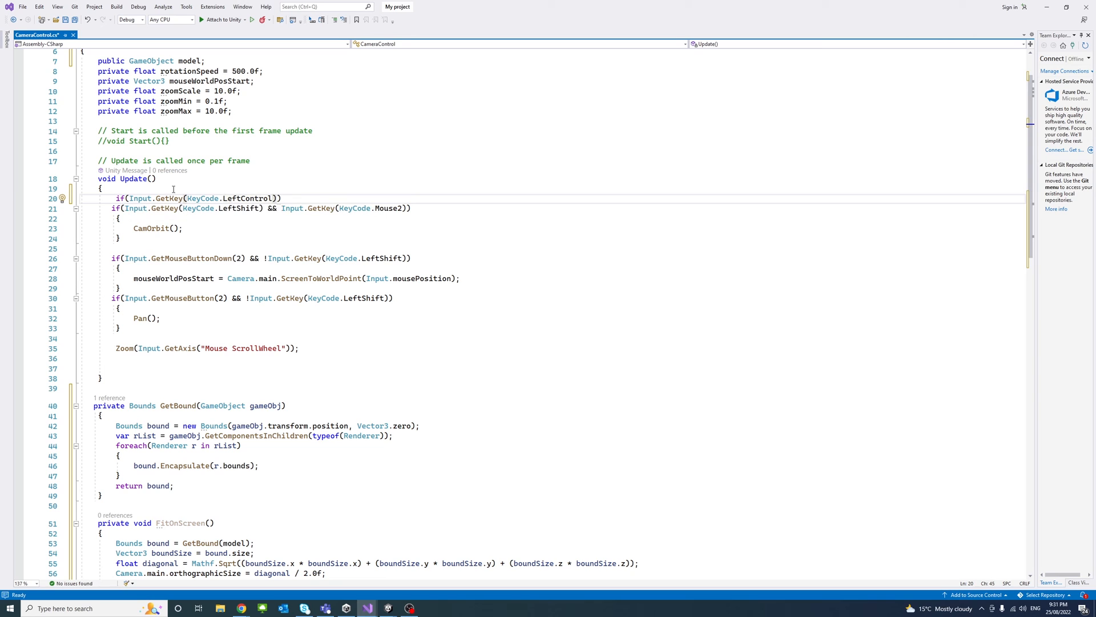
pyautogui.write('&& Inpu')
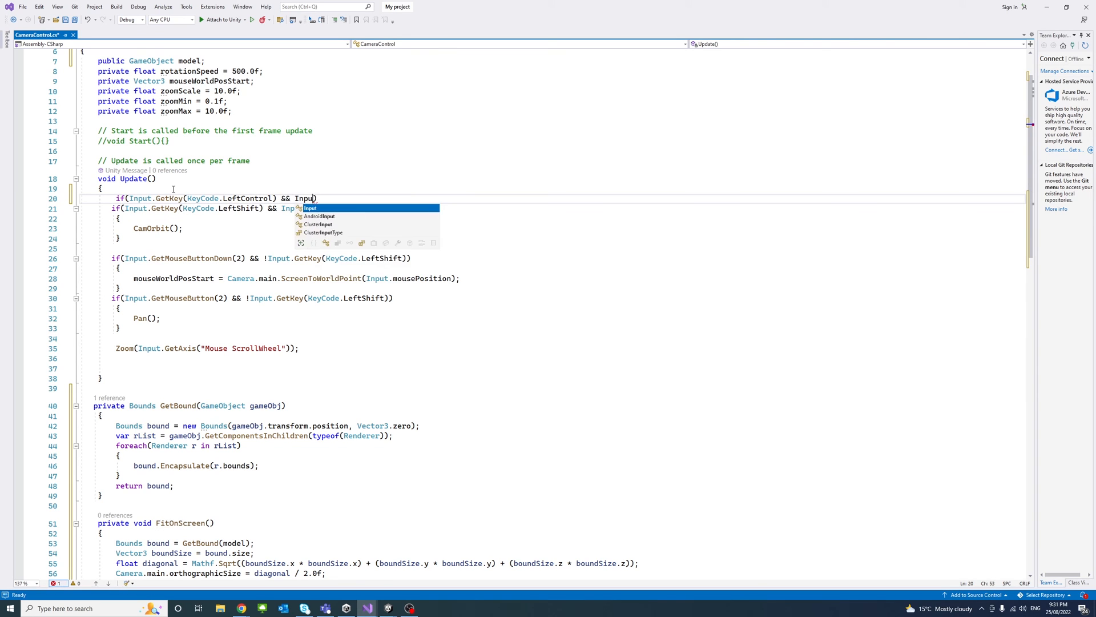
pyautogui.write('t.GetK')
pyautogui.press('Tab')
pyautogui.write('(')
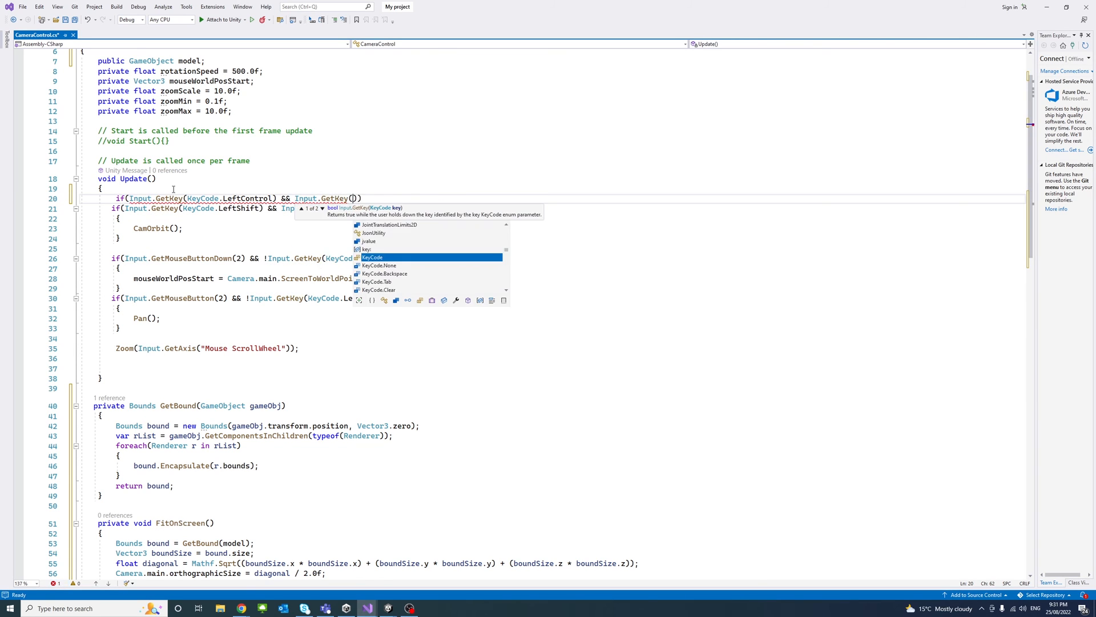
pyautogui.press('Tab')
pyautogui.write('.')
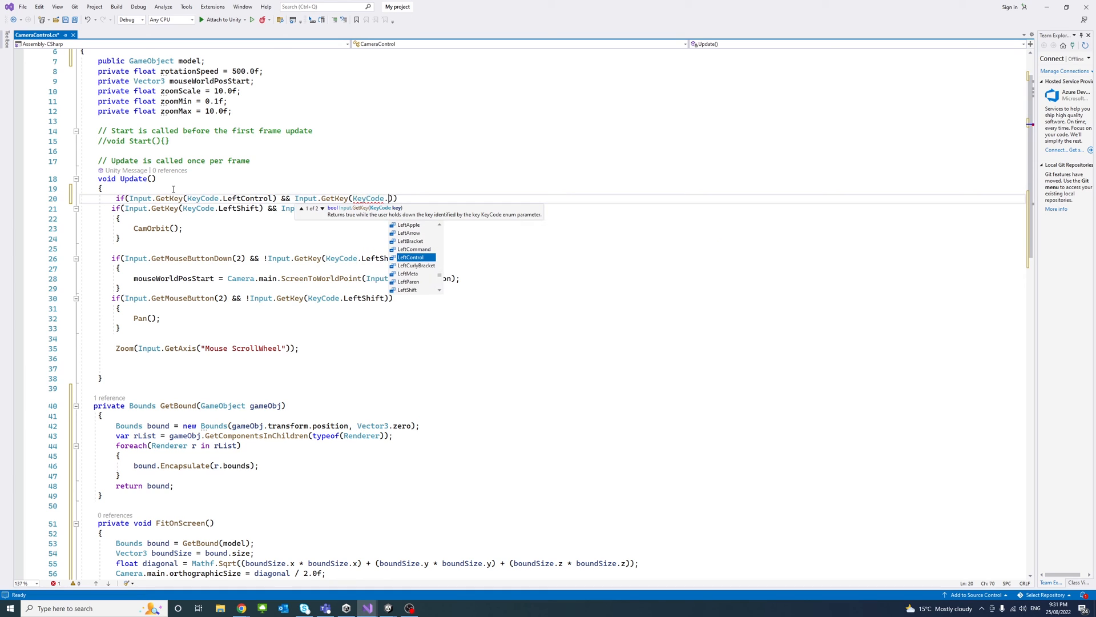
pyautogui.write('f')
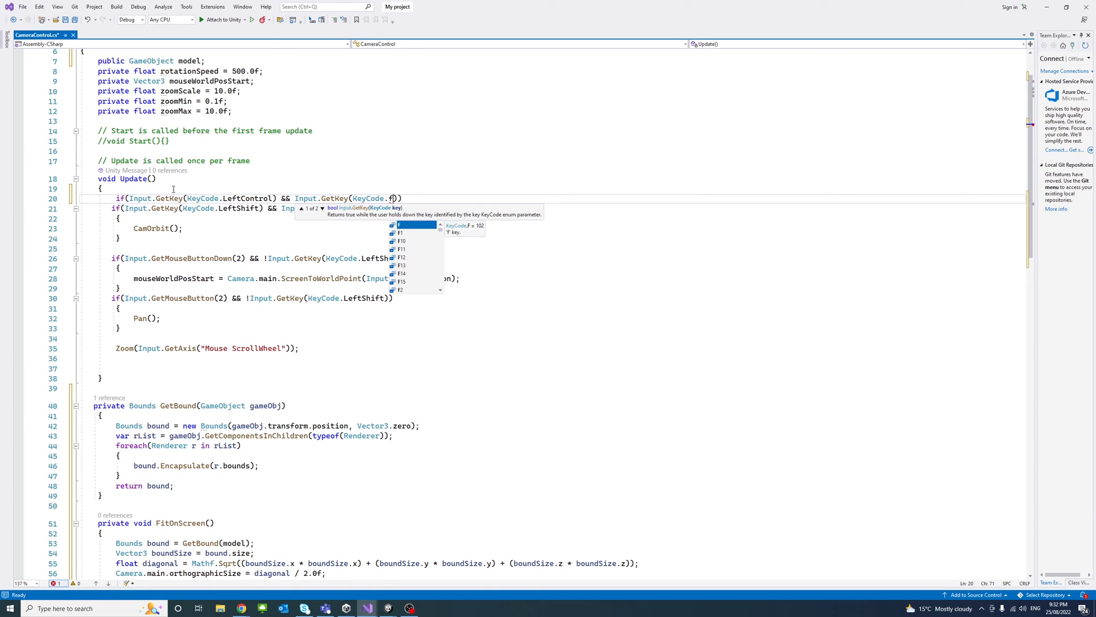
pyautogui.press('Tab')
pyautogui.write('))')
# Call FitOnScreen(); inside the if block and save the camera control script
pyautogui.press('Return')
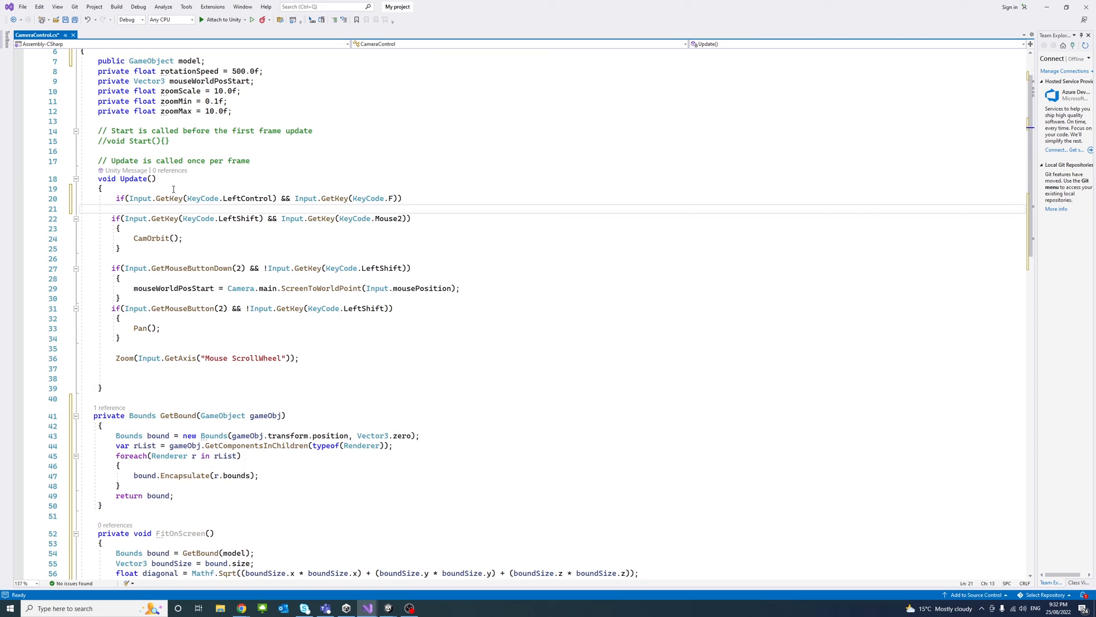
pyautogui.write('{')
pyautogui.press('Return')
pyautogui.press('Down')
pyautogui.press('Return')
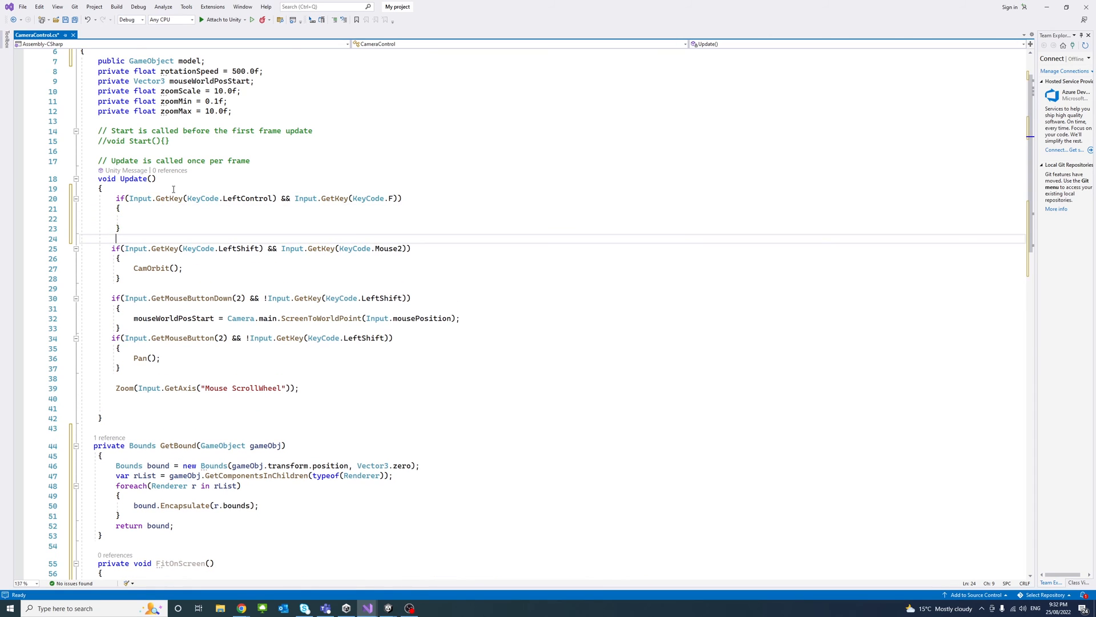
pyautogui.click(184, 217)
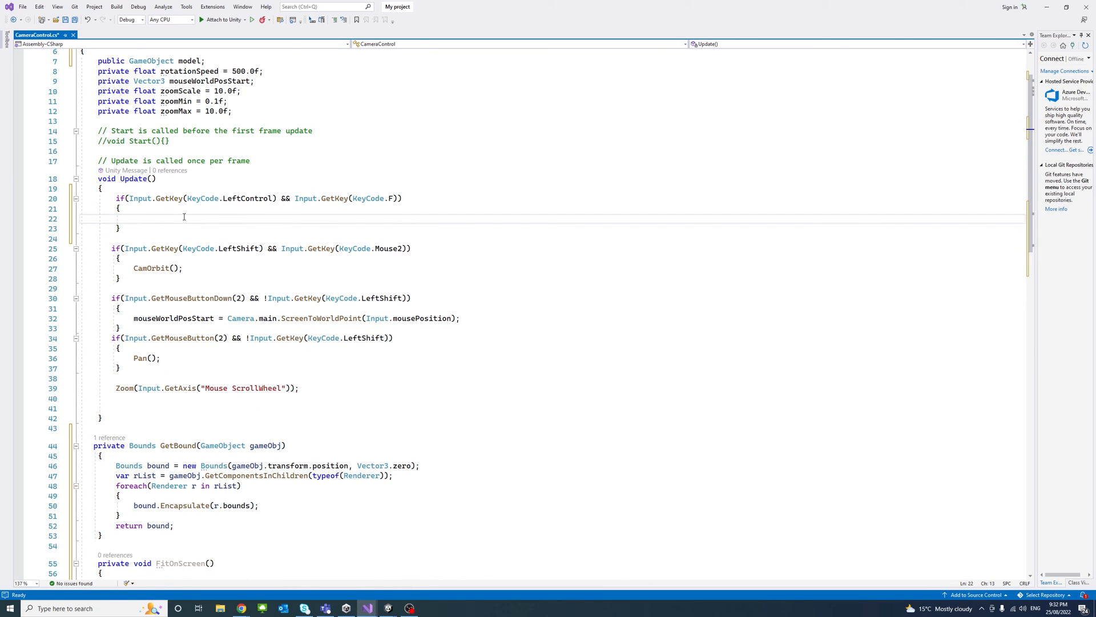
pyautogui.write('FitO')
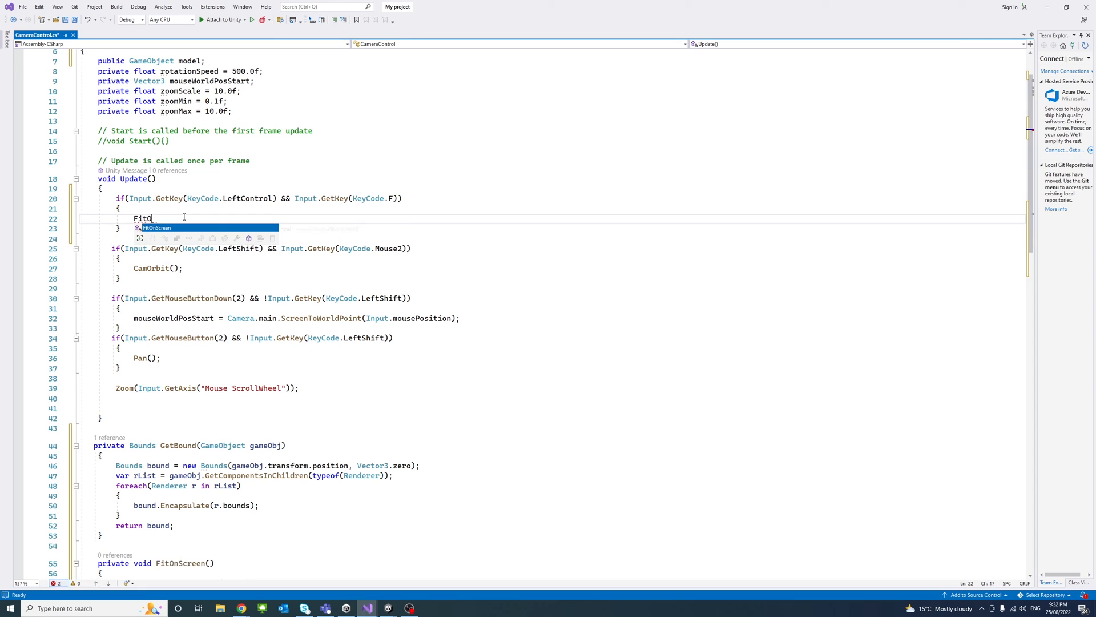
pyautogui.press('Tab')
pyautogui.write('()')
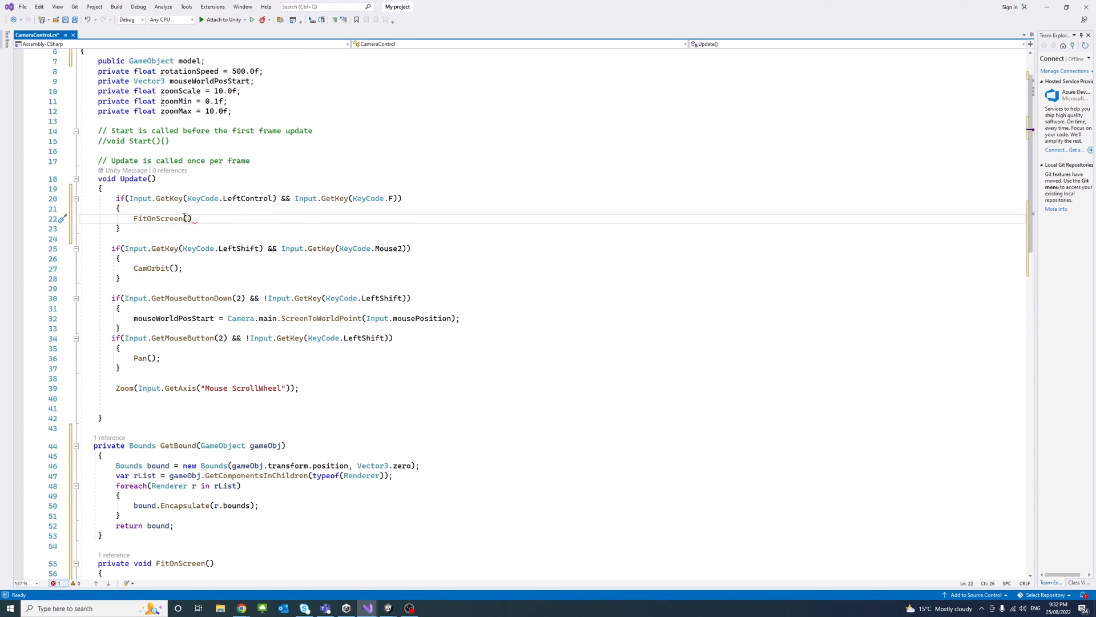
pyautogui.write(';')
pyautogui.hotkey('ctrl', 's')
pyautogui.scroll(2, 179, 141)
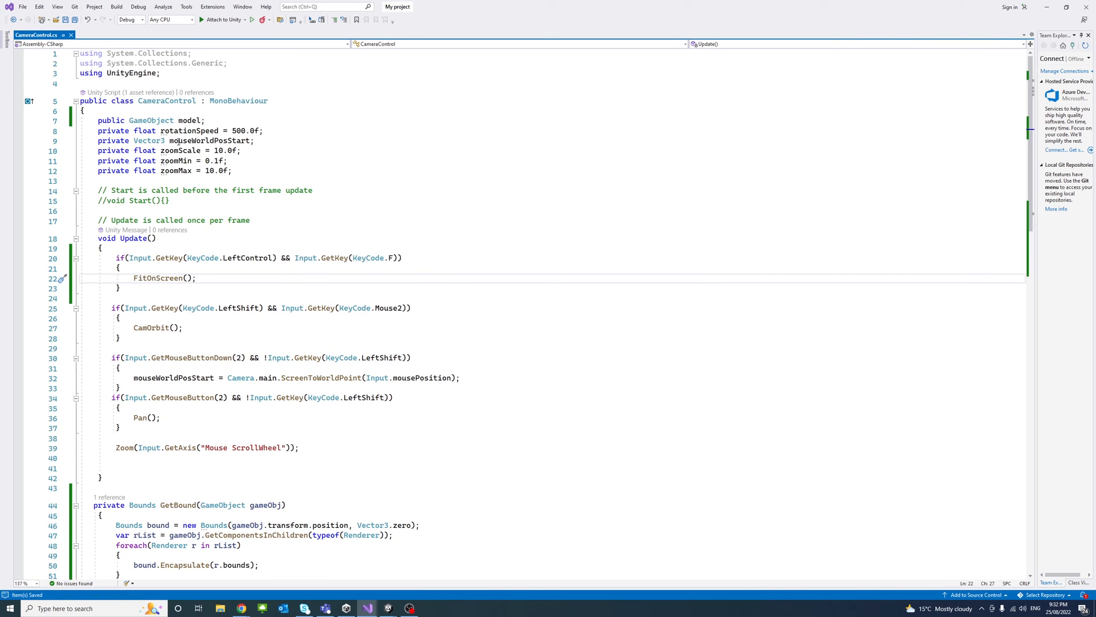
pyautogui.moveTo(151, 120)
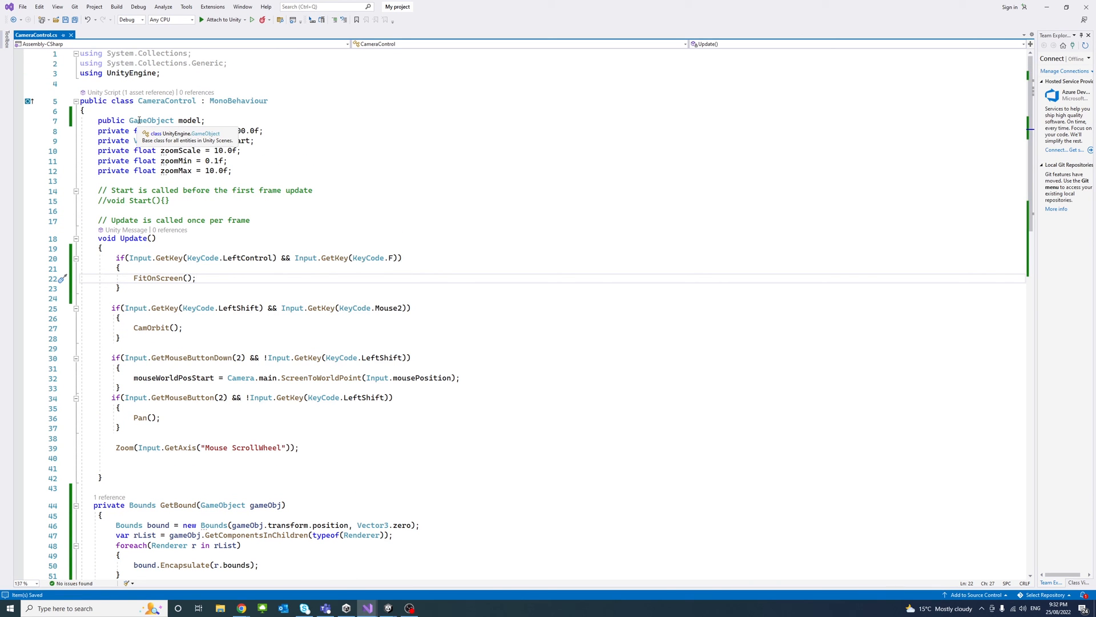
# Review the public model field declaration and switch over to Unity
pyautogui.click(189, 121)
pyautogui.doubleClick(189, 121)
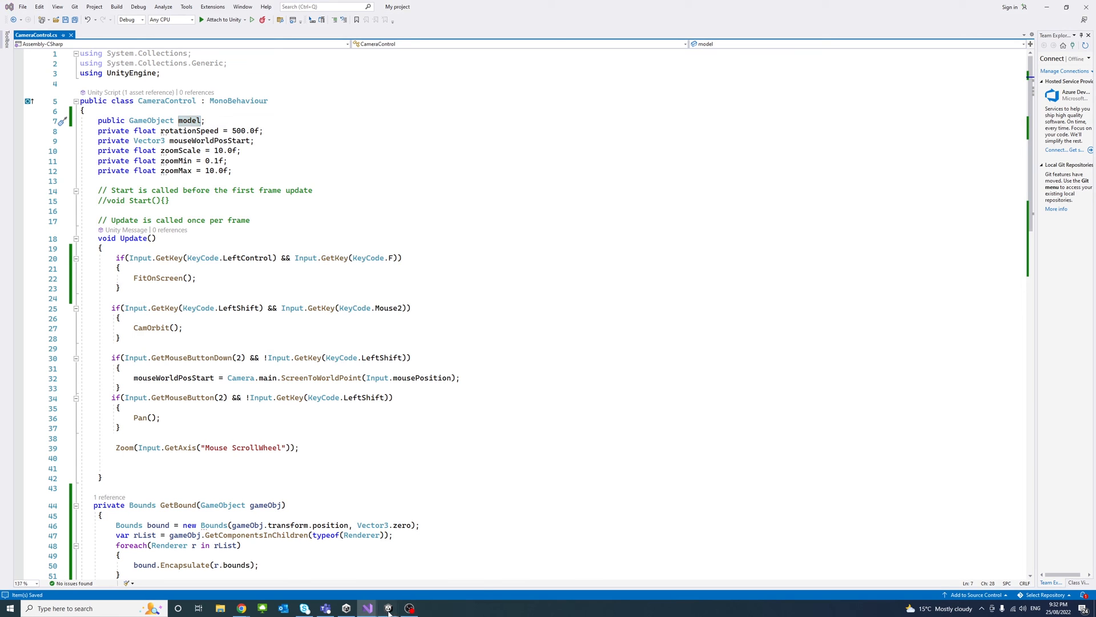
pyautogui.moveTo(388, 608)
pyautogui.click(435, 570)
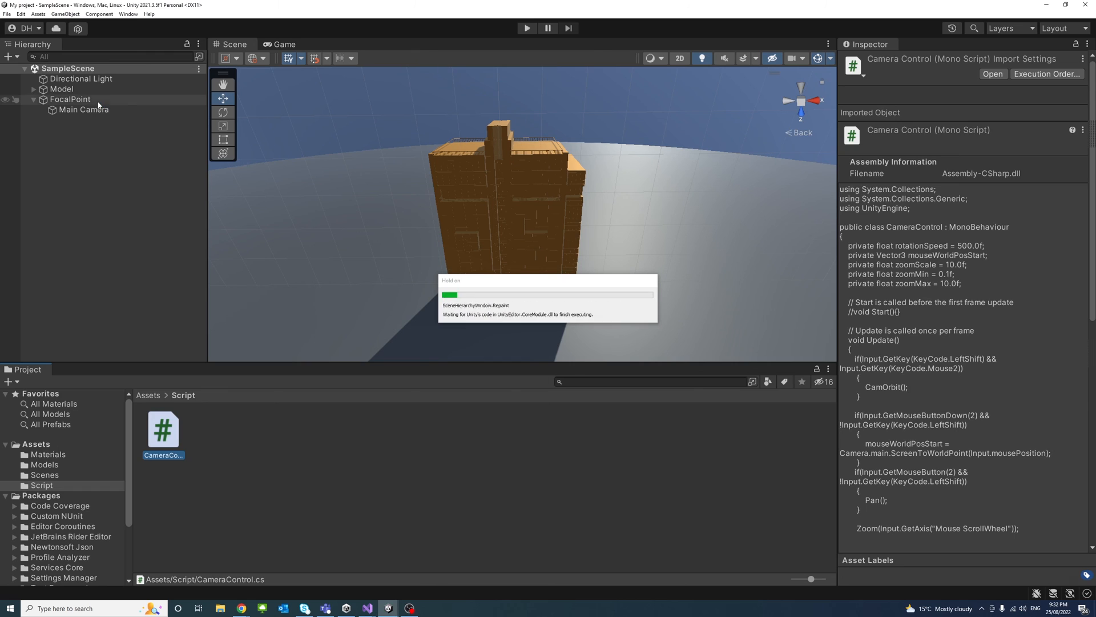
# Drag the Model object onto the Model field of FocalPoint's Camera Control component
pyautogui.click(71, 100)
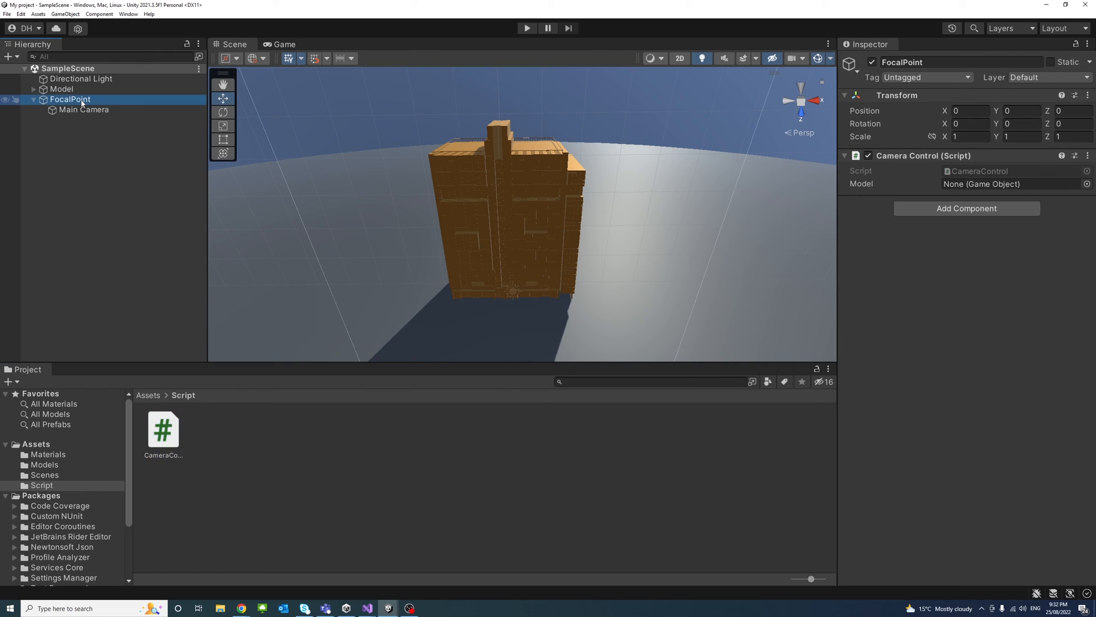
pyautogui.moveTo(63, 89); pyautogui.dragTo(972, 186)
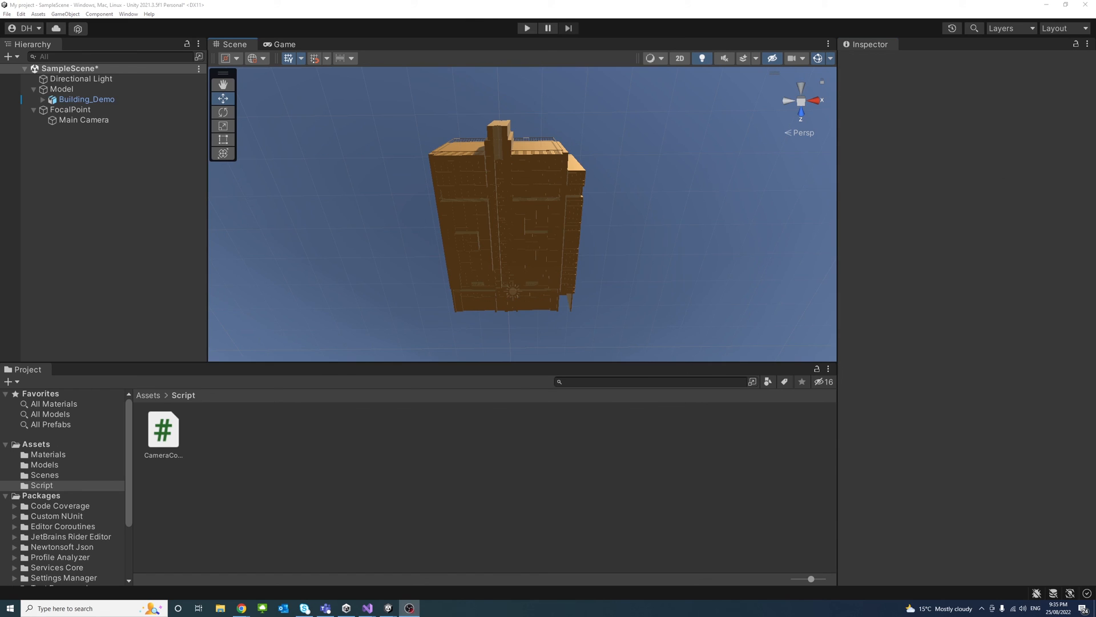
# Play the scene, pan the building around the Game view, then stop play mode
pyautogui.click(527, 28)
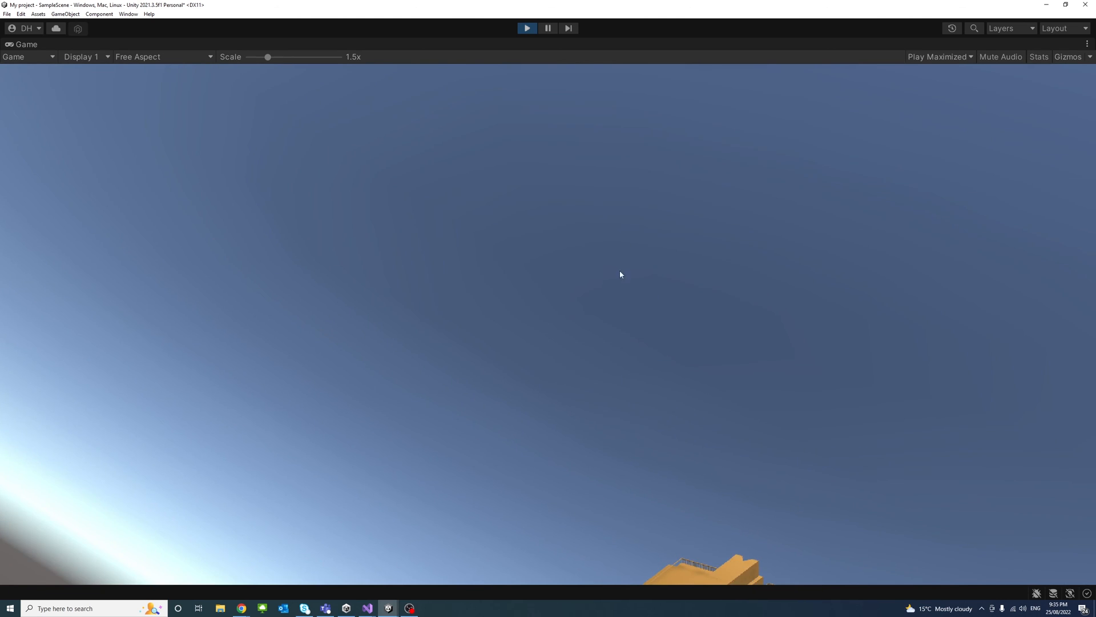
pyautogui.moveTo(722, 482)
pyautogui.mouseDown()
pyautogui.moveTo(597, 300)
pyautogui.moveTo(439, 308)
pyautogui.mouseUp()
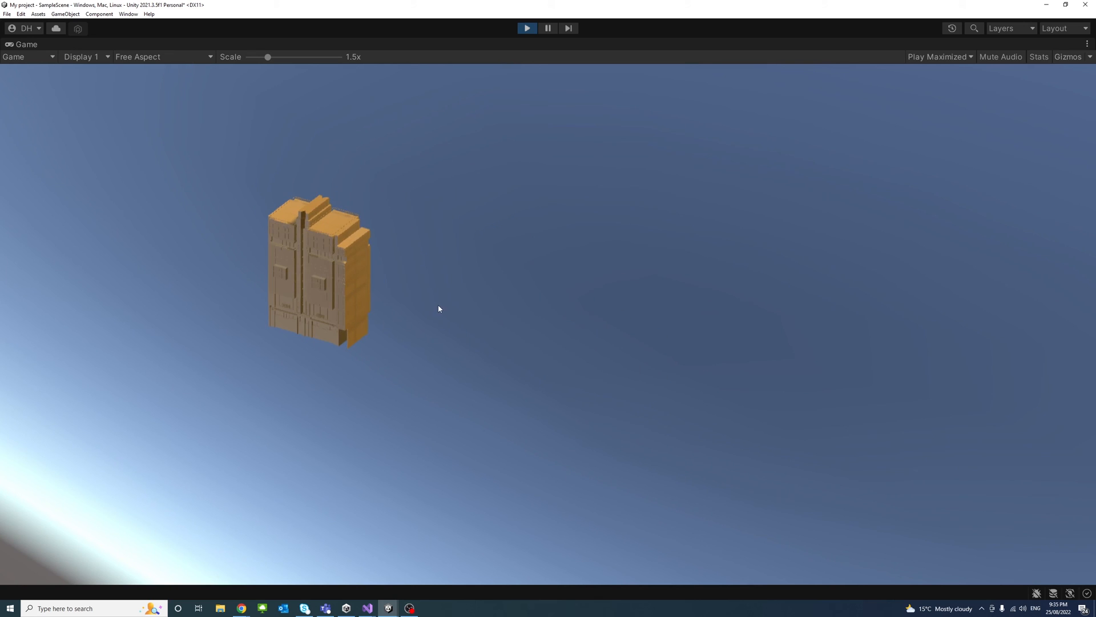
pyautogui.moveTo(359, 320)
pyautogui.mouseDown()
pyautogui.moveTo(551, 311)
pyautogui.moveTo(1005, 343)
pyautogui.mouseUp()
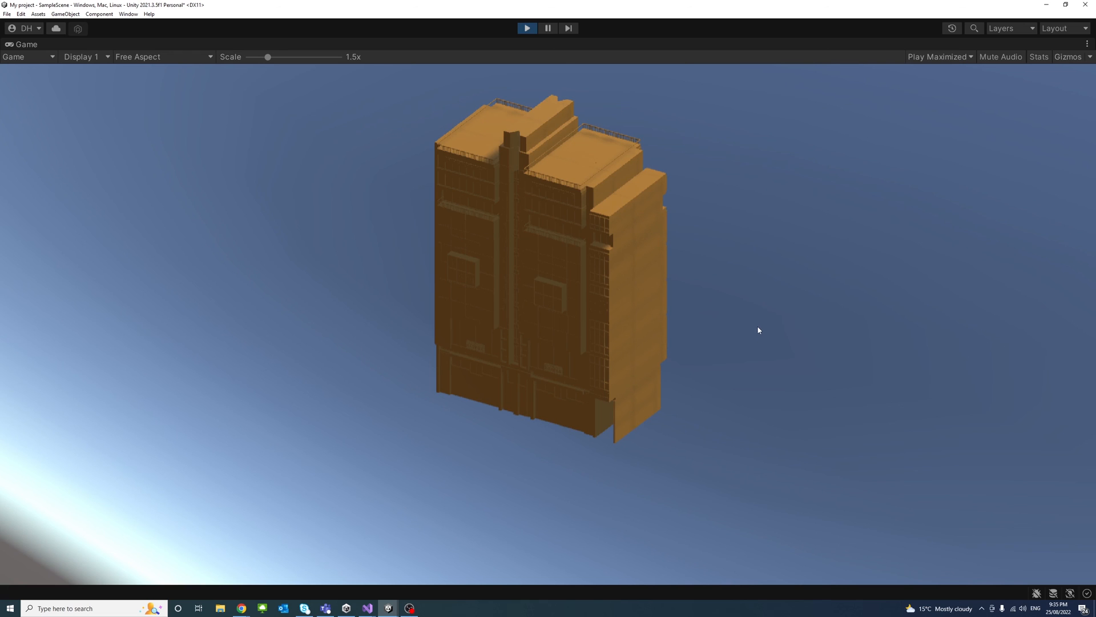
pyautogui.click(527, 29)
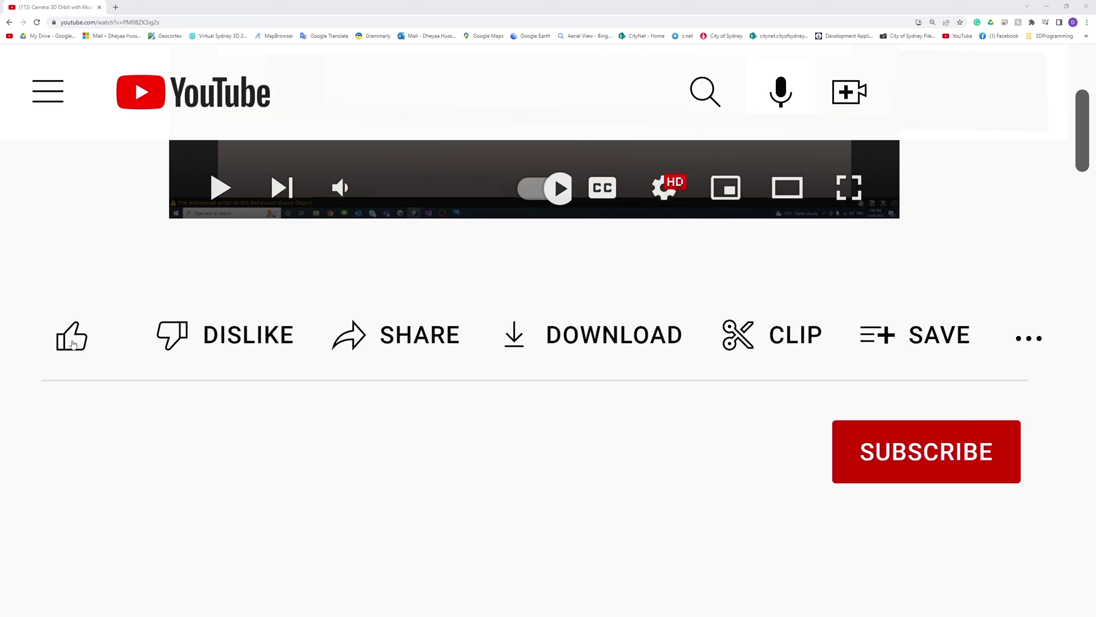
# Like the video, subscribe to the channel and turn on notifications on YouTube
pyautogui.click(73, 339)
pyautogui.click(900, 451)
pyautogui.click(993, 450)
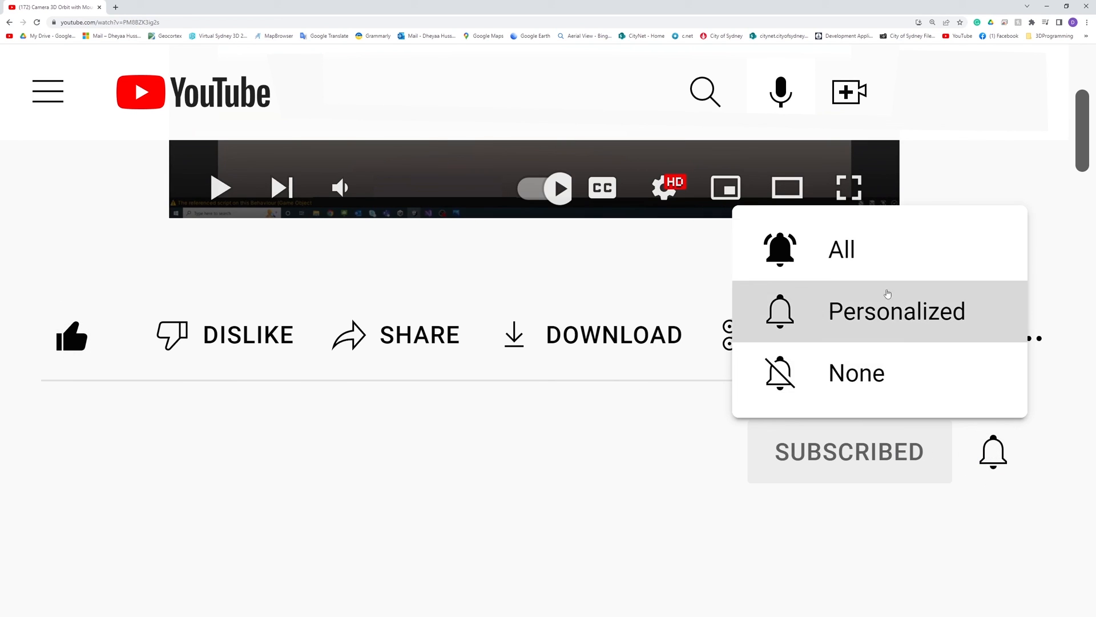